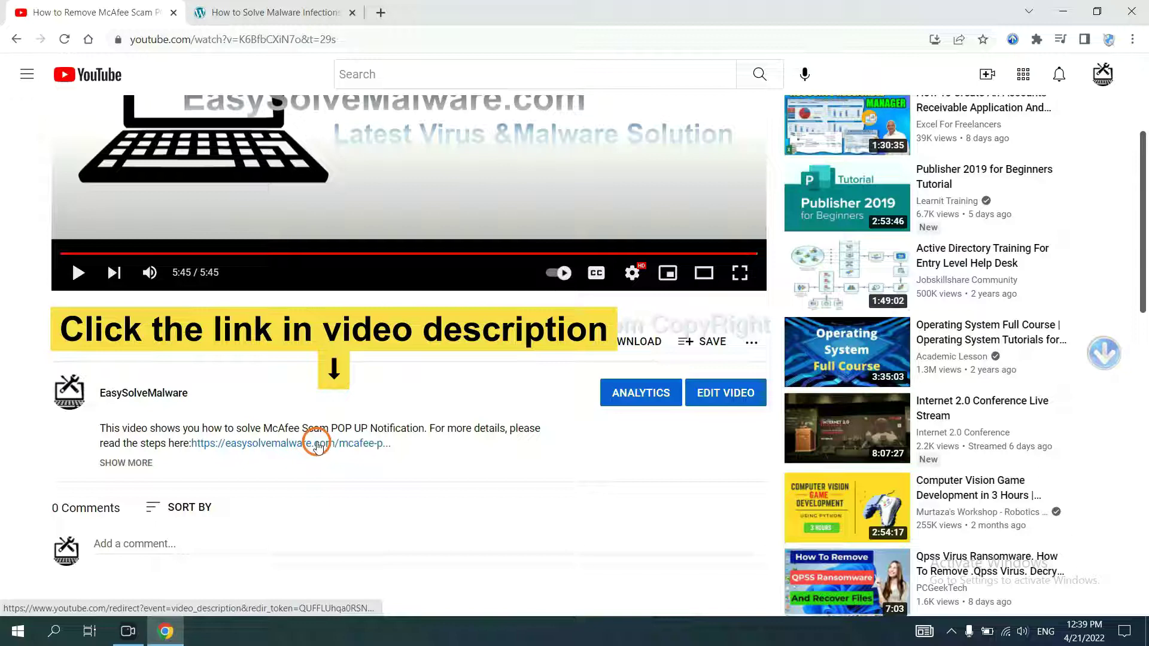
On the easysolvemalware.com page, download SpyHunter for Windows and run the downloaded installer.
left_click(329, 12)
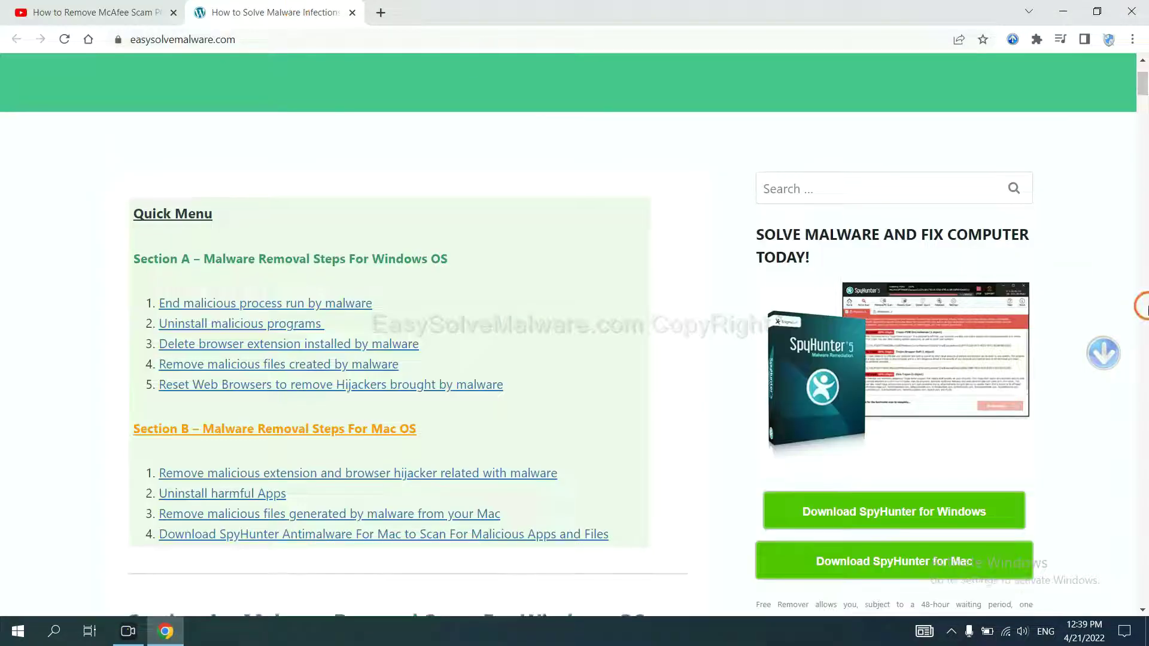
scroll(1143, 309, "down", 3)
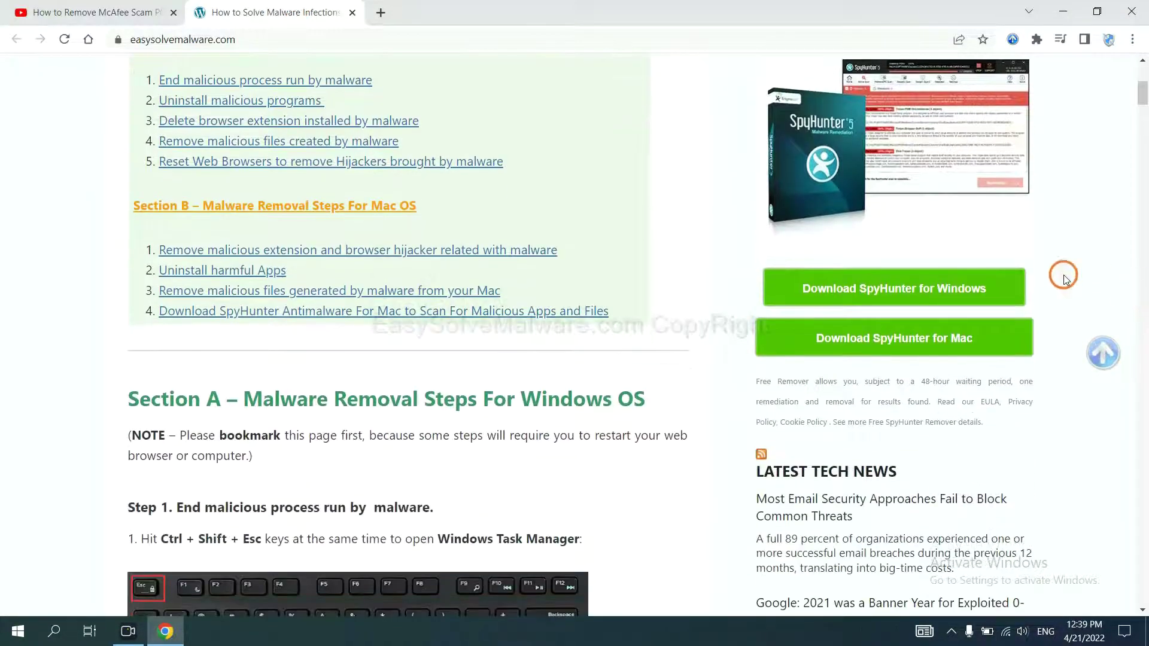
left_click(974, 287)
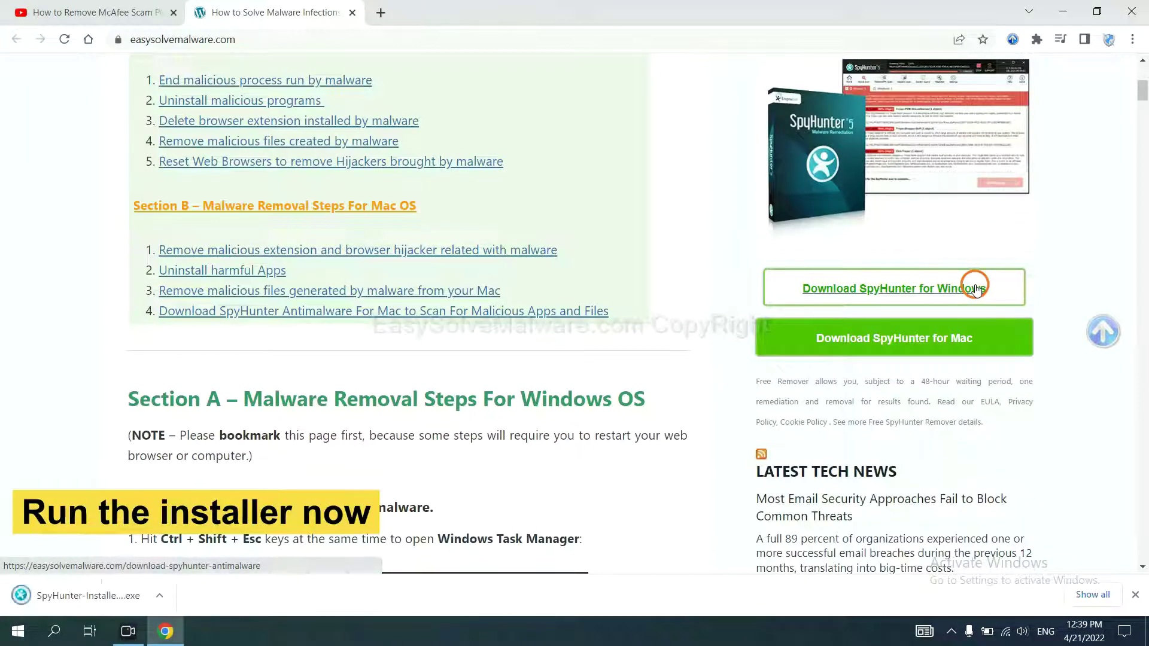
left_click(73, 597)
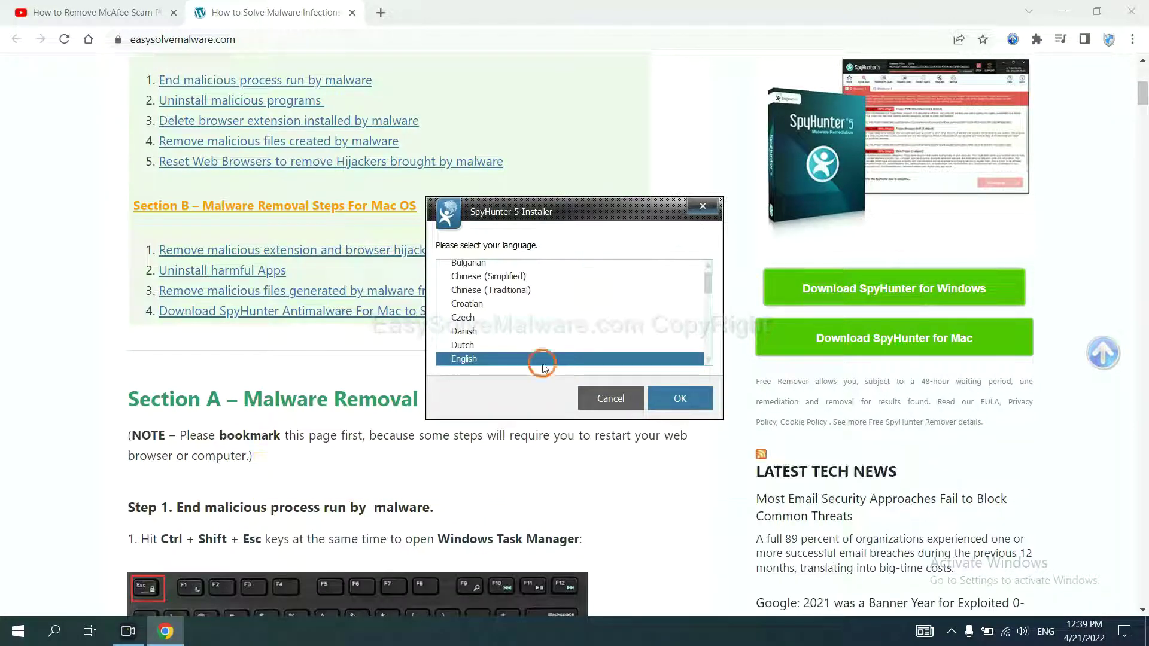
Install SpyHunter 5 in English, accepting the EULA and Privacy Policy, and finish the setup.
left_click(664, 397)
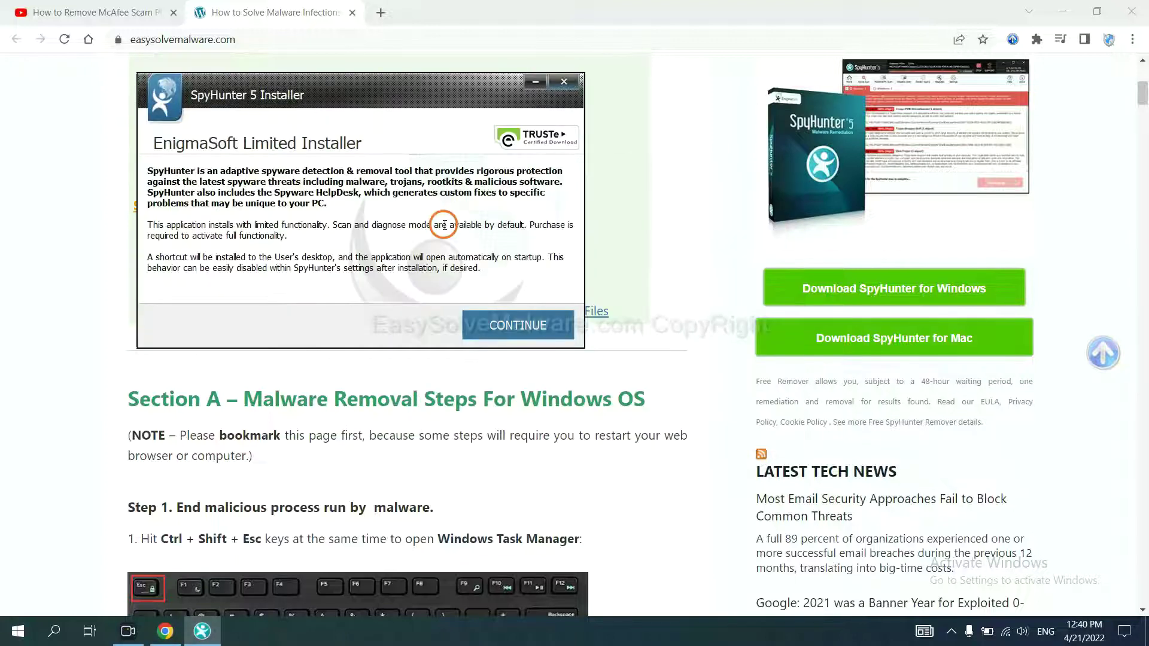
left_click(489, 328)
left_click(370, 288)
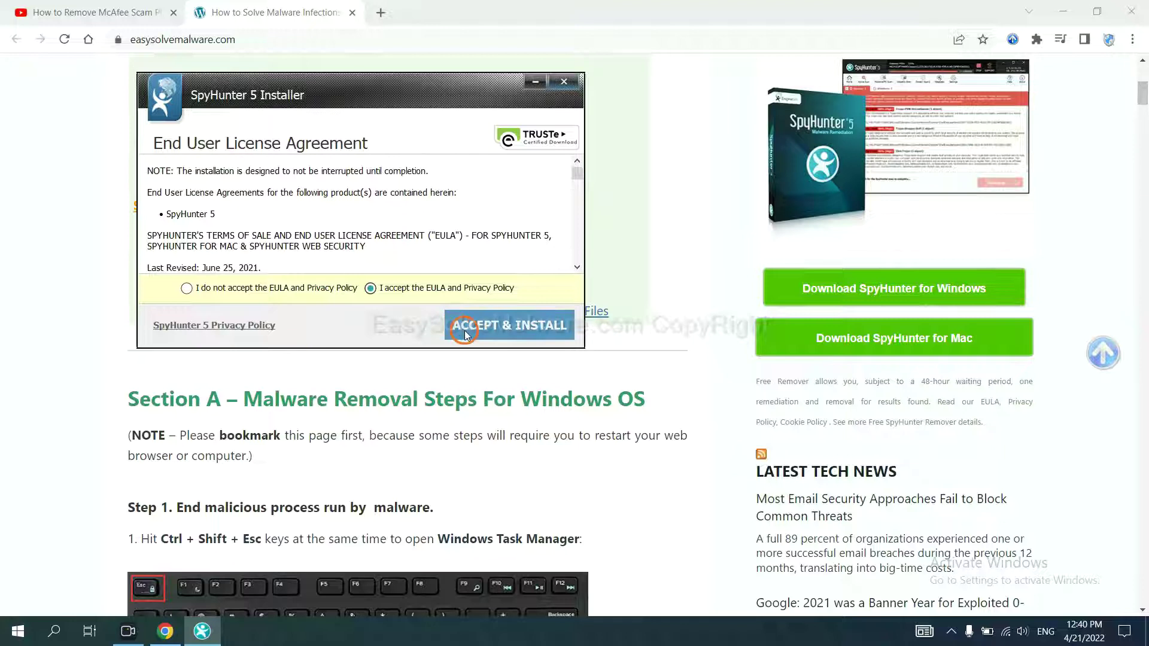
left_click(466, 331)
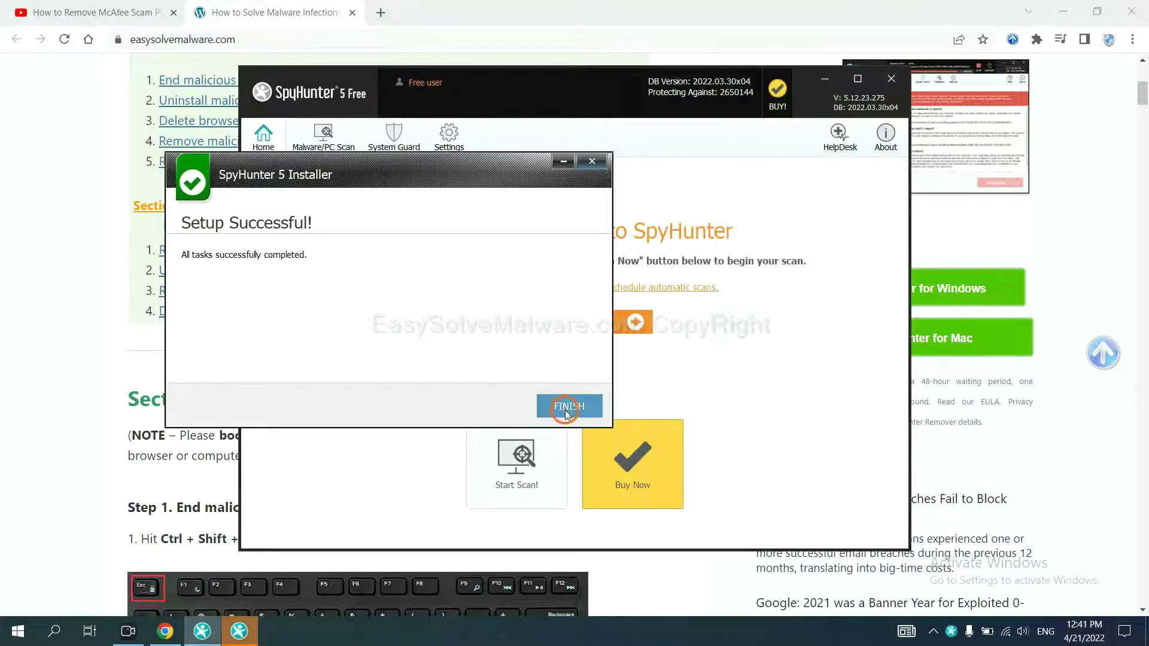
left_click(565, 407)
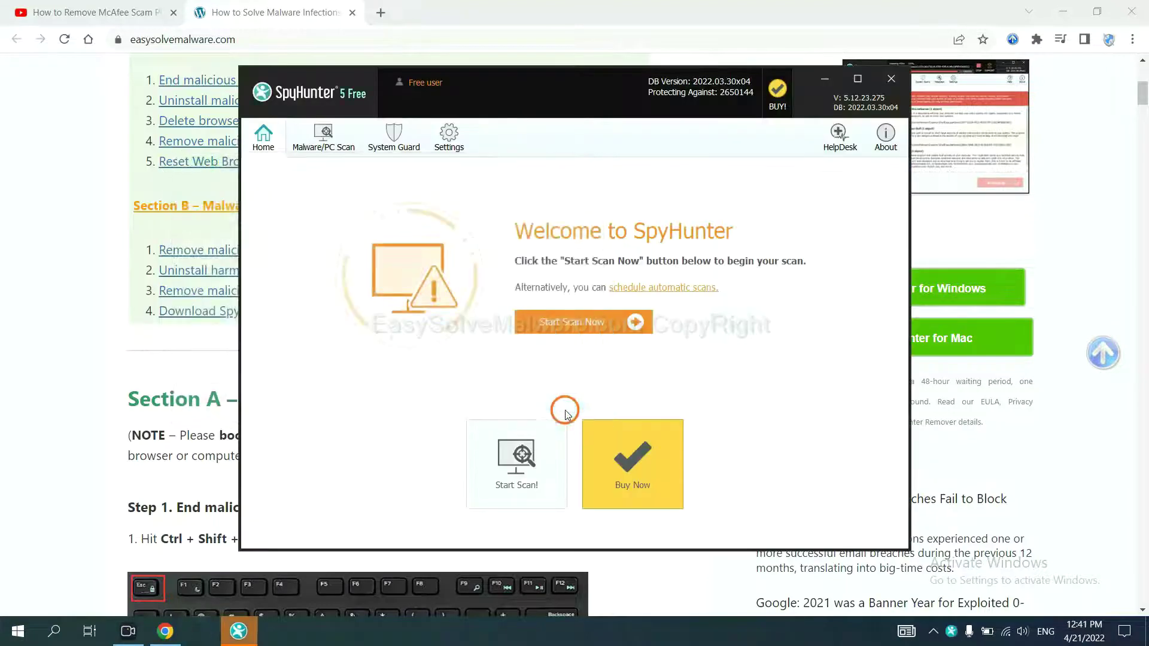
Start a SpyHunter scan and continue past the page listing the unknown object remove360.bat.
left_click(565, 325)
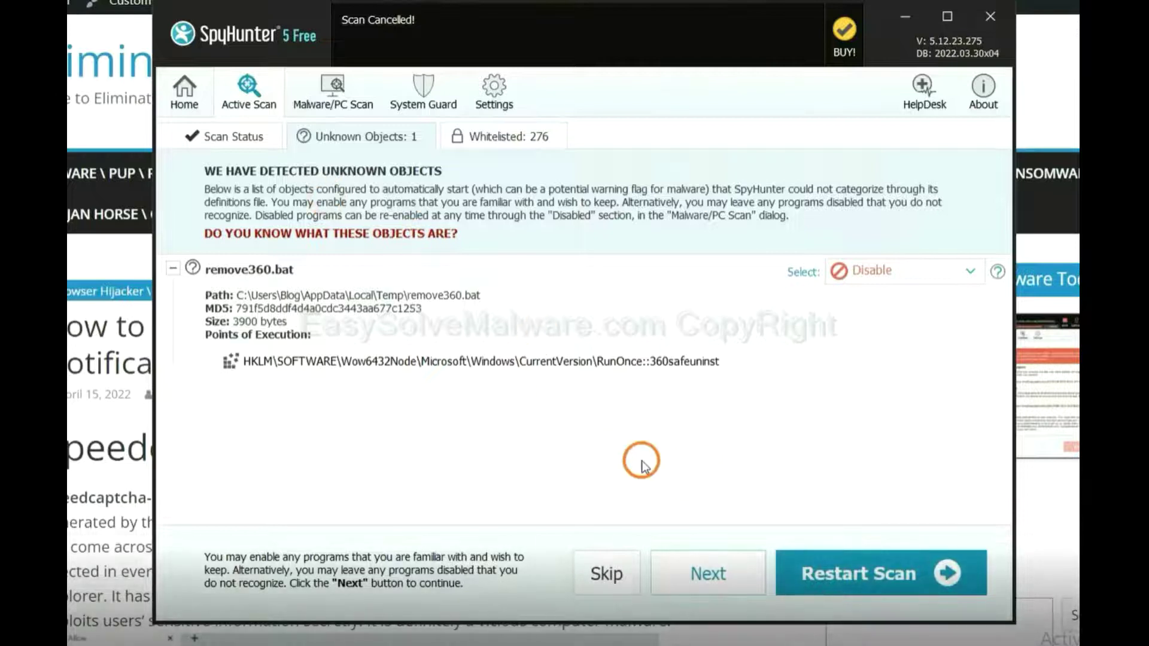
left_click(705, 571)
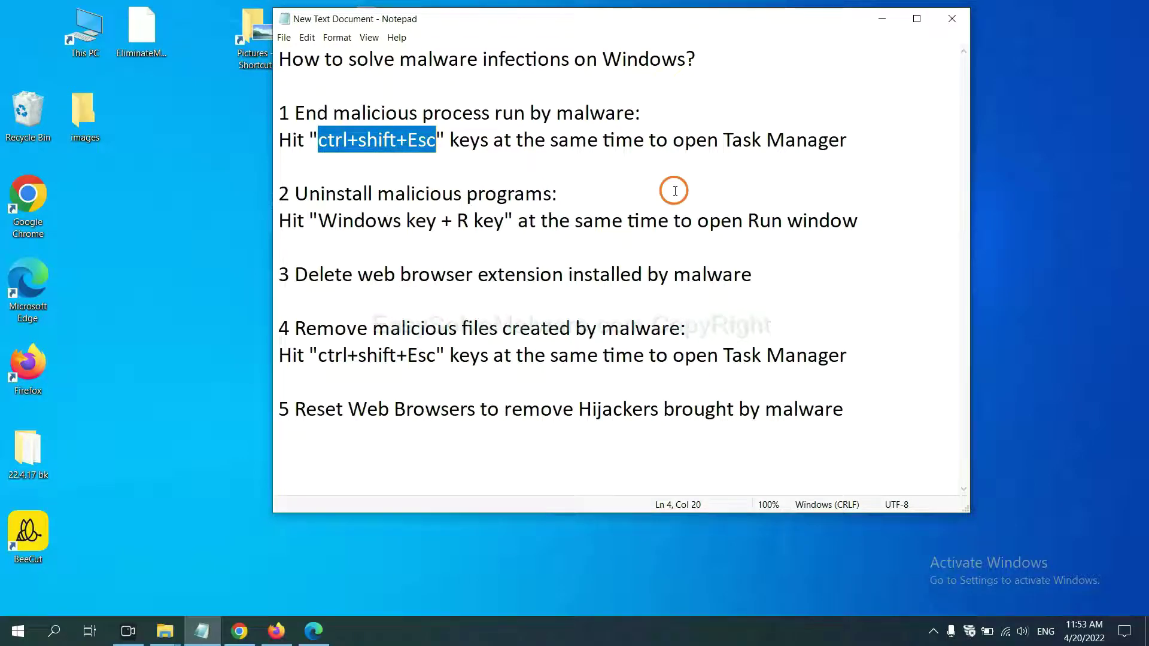
Highlight the Task Manager shortcut in the notes, and select the Usermode Font Driver Host process in Task Manager.
left_click(408, 143)
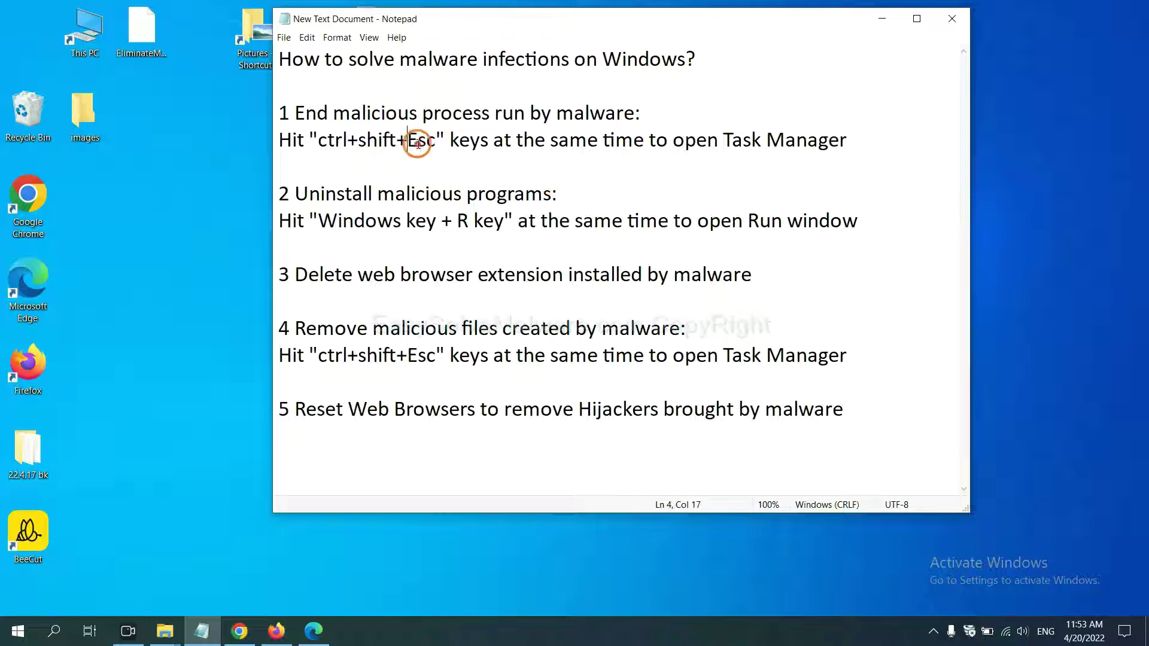
left_click_drag(436, 144, 319, 143)
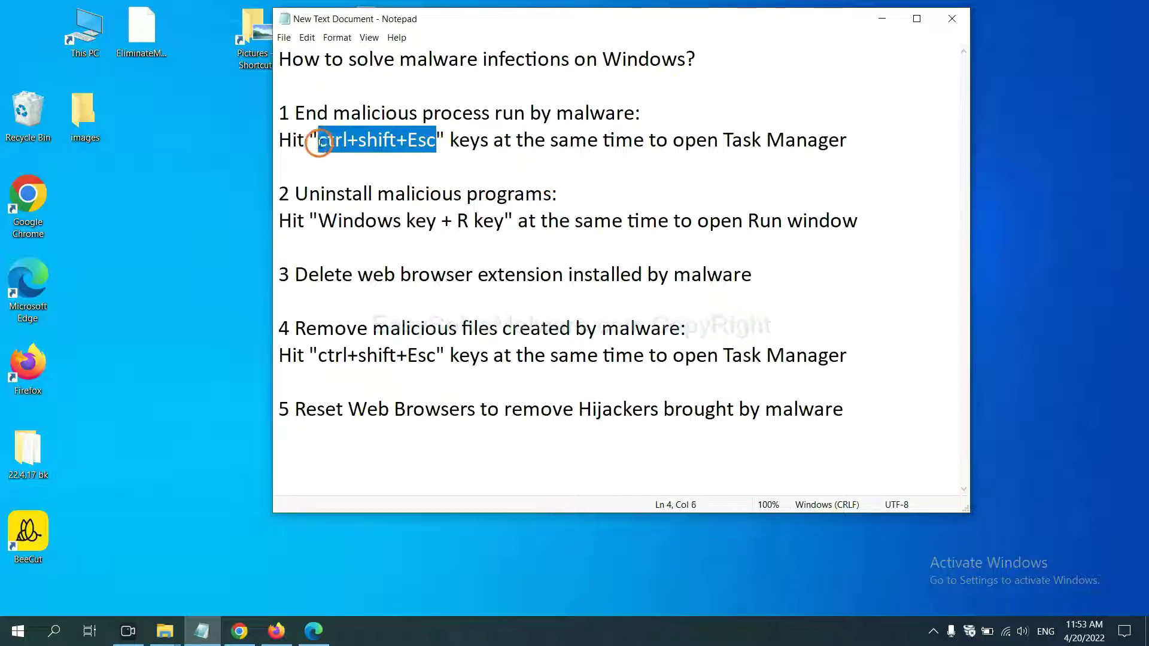
key("ctrl+shift+Escape")
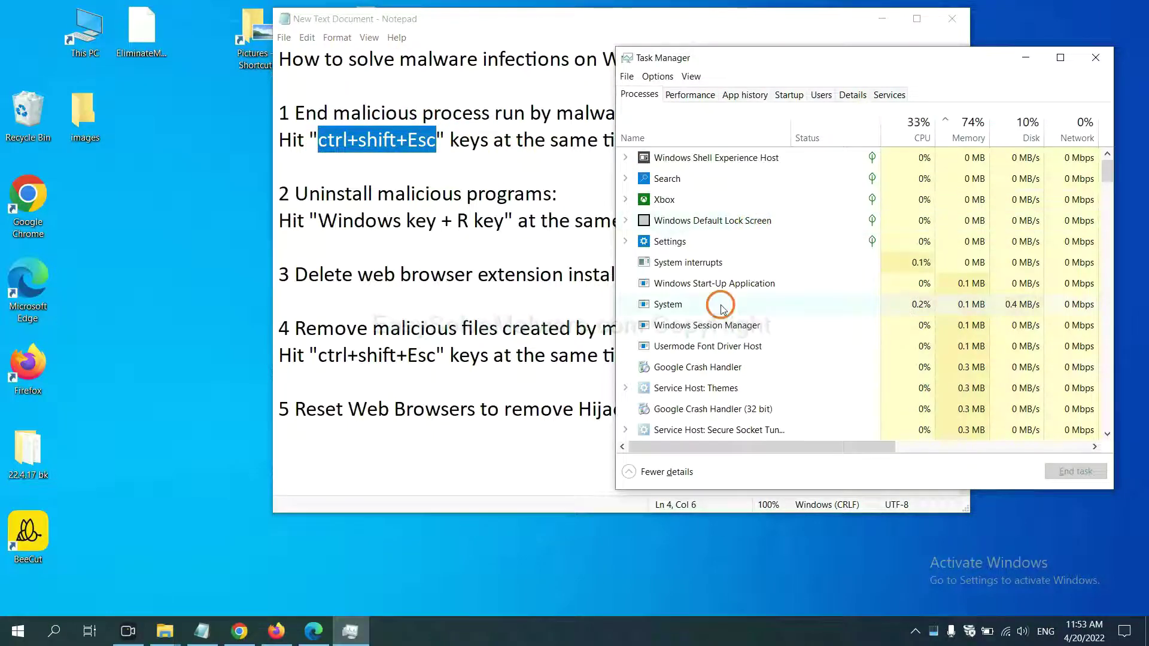
left_click(768, 303)
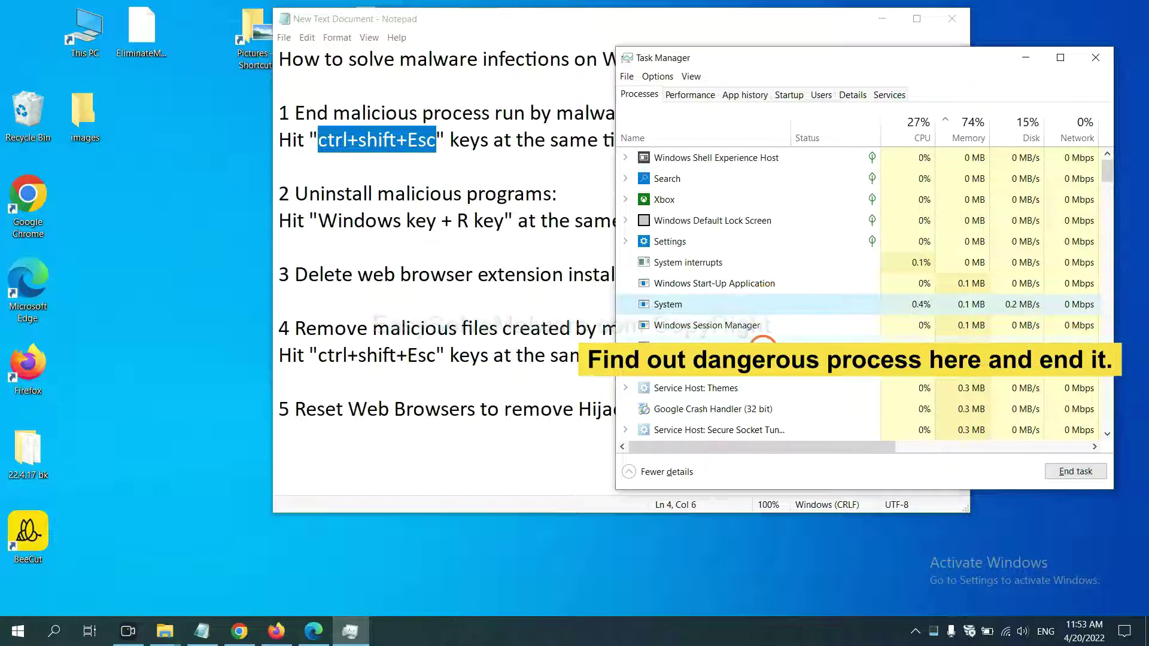
left_click(763, 344)
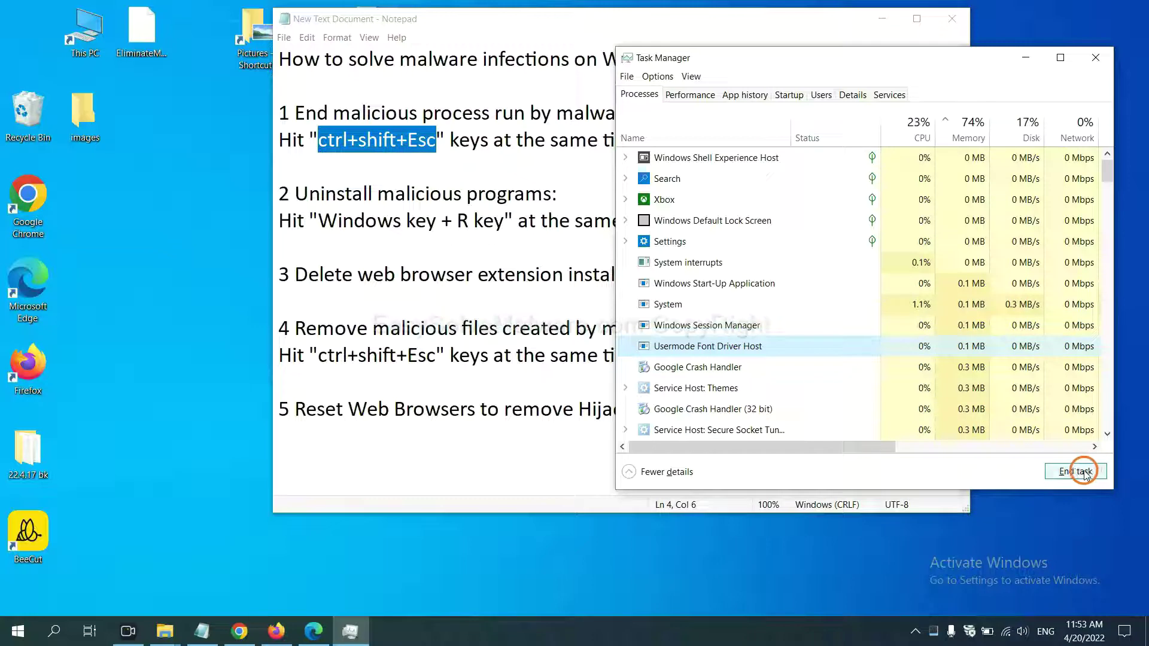
left_click(1092, 58)
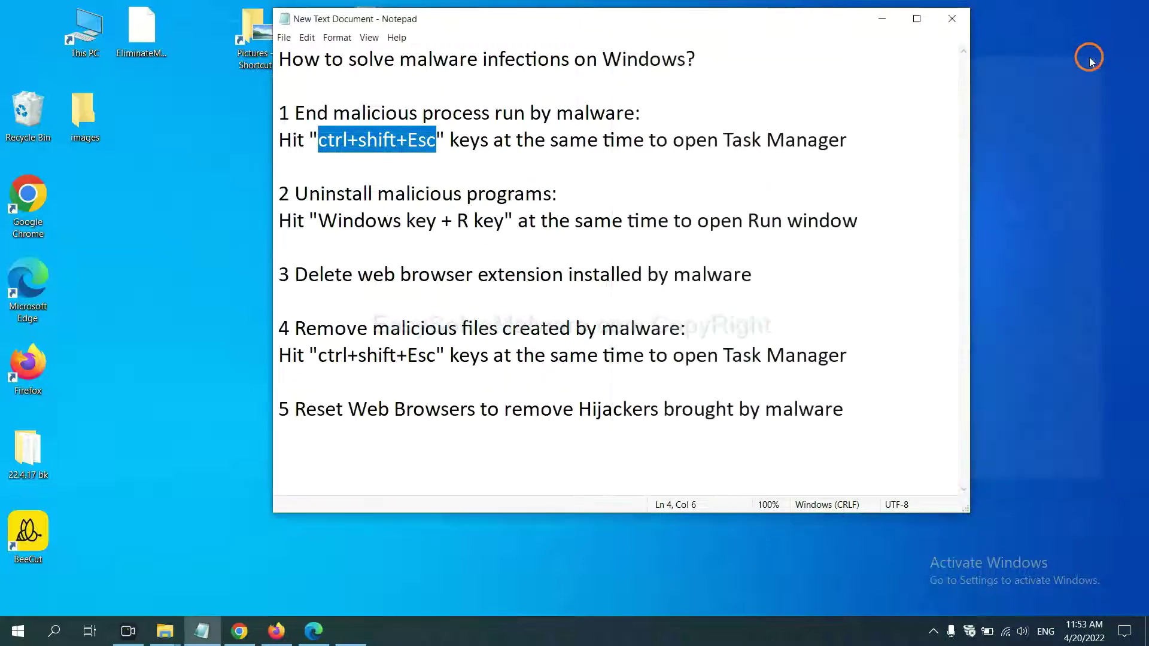
Highlight the Run window shortcut in the notes and launch "control panel" from the Run window.
left_click(712, 210)
left_click(525, 216)
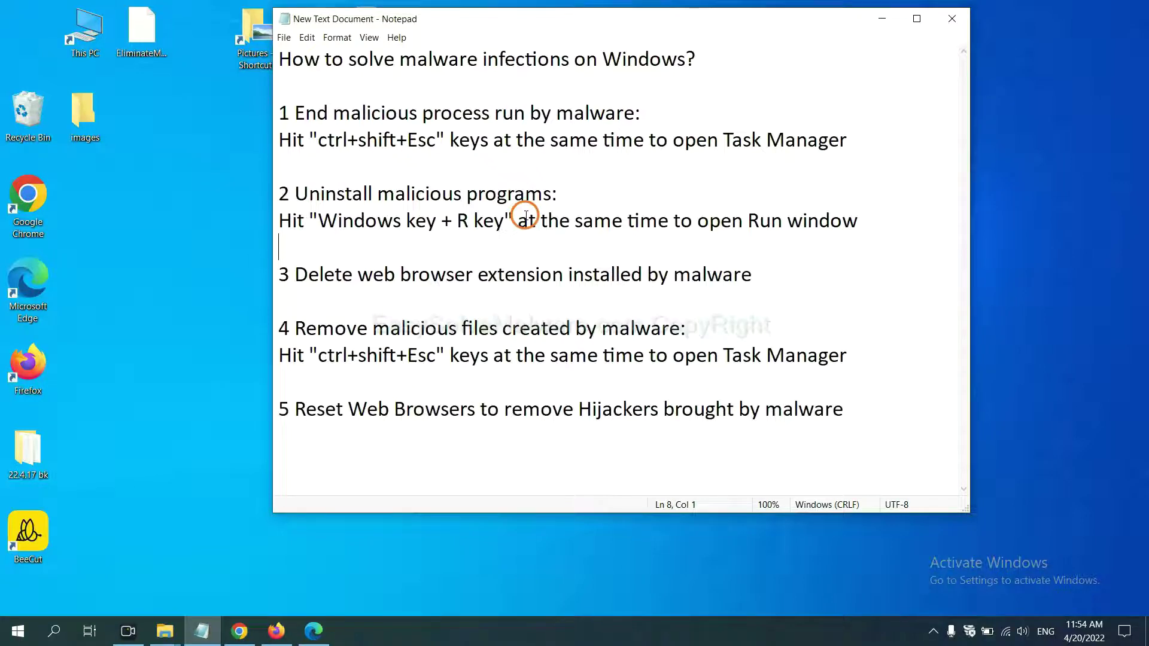
left_click_drag(312, 221, 500, 233)
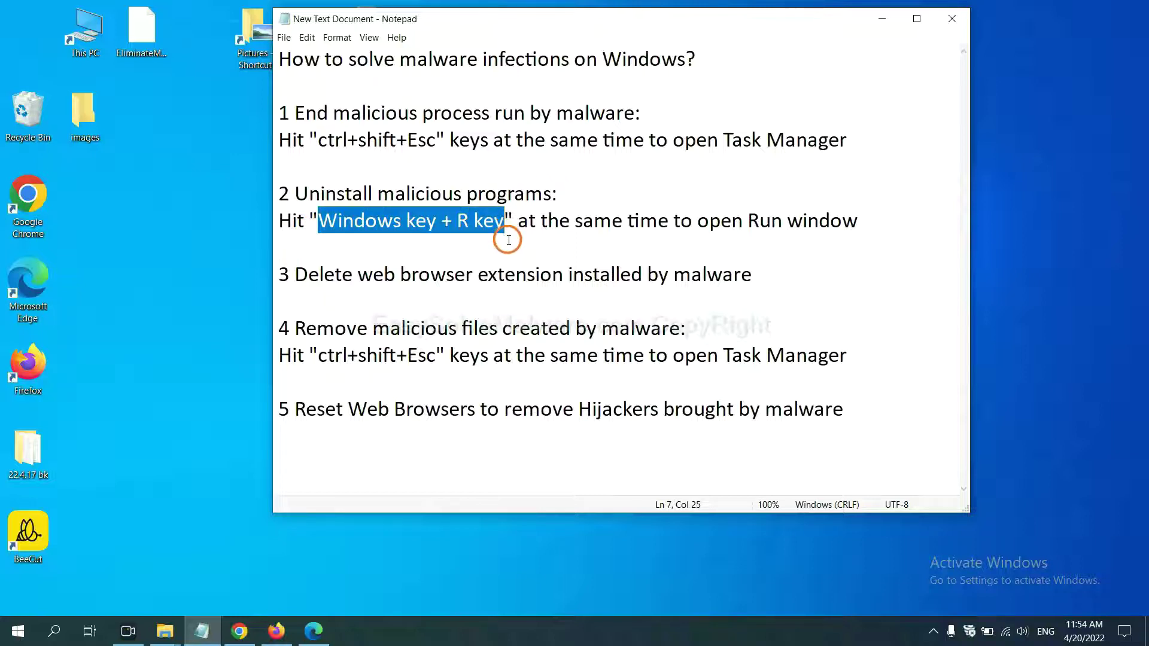
key("super+r")
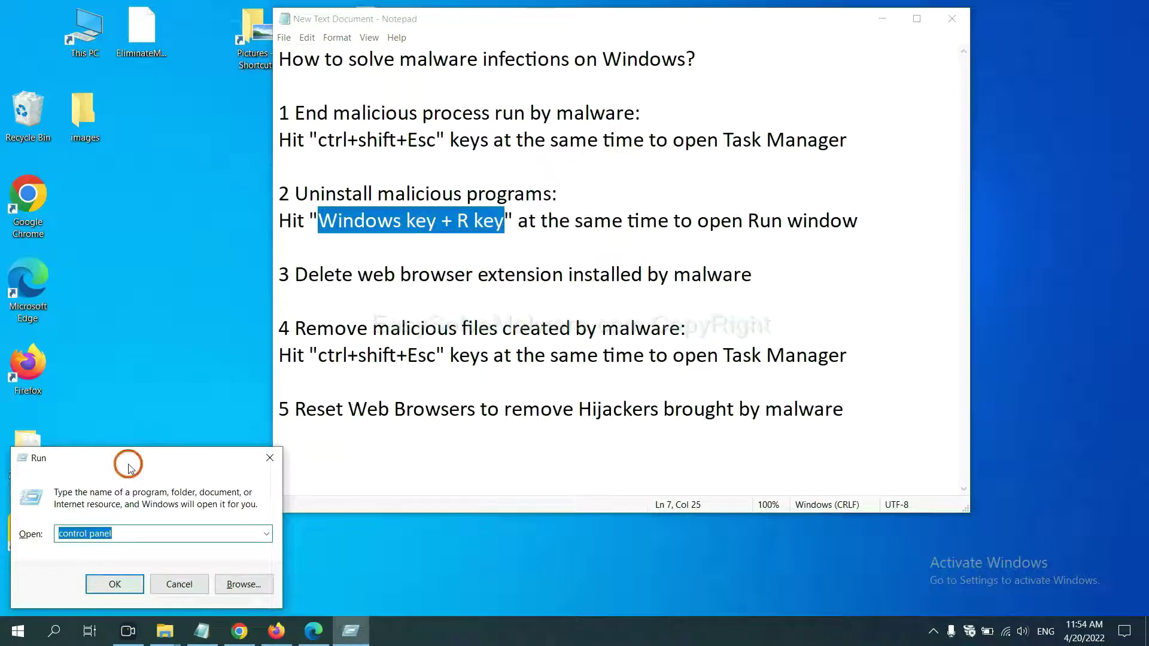
left_click_drag(130, 467, 877, 197)
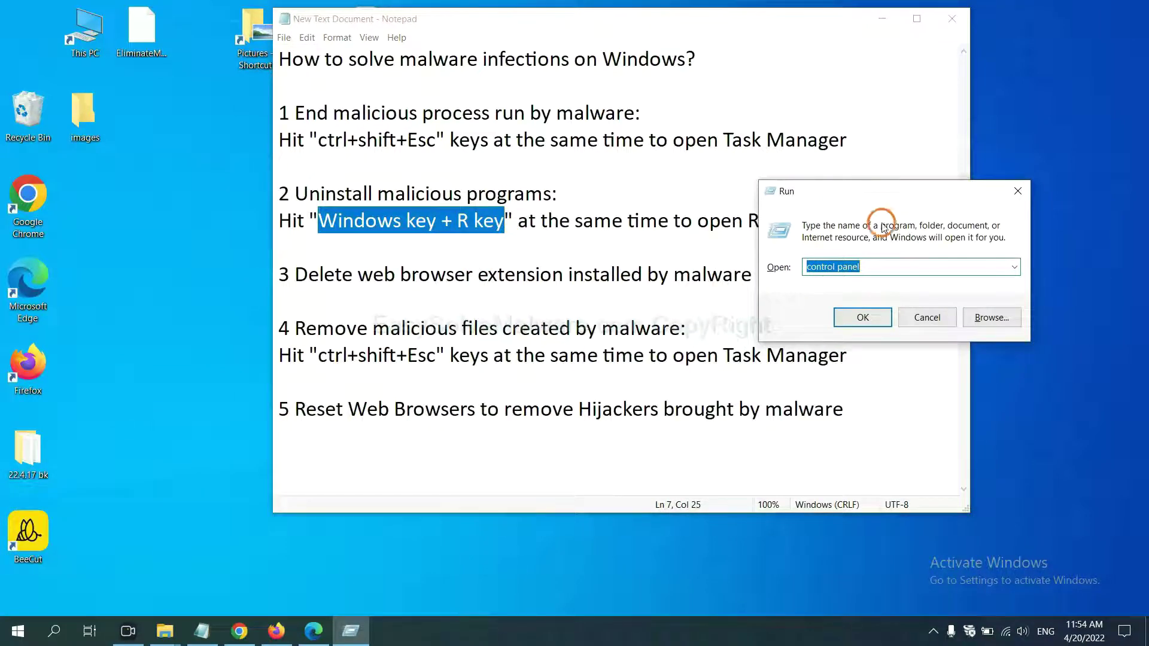
left_click(885, 266)
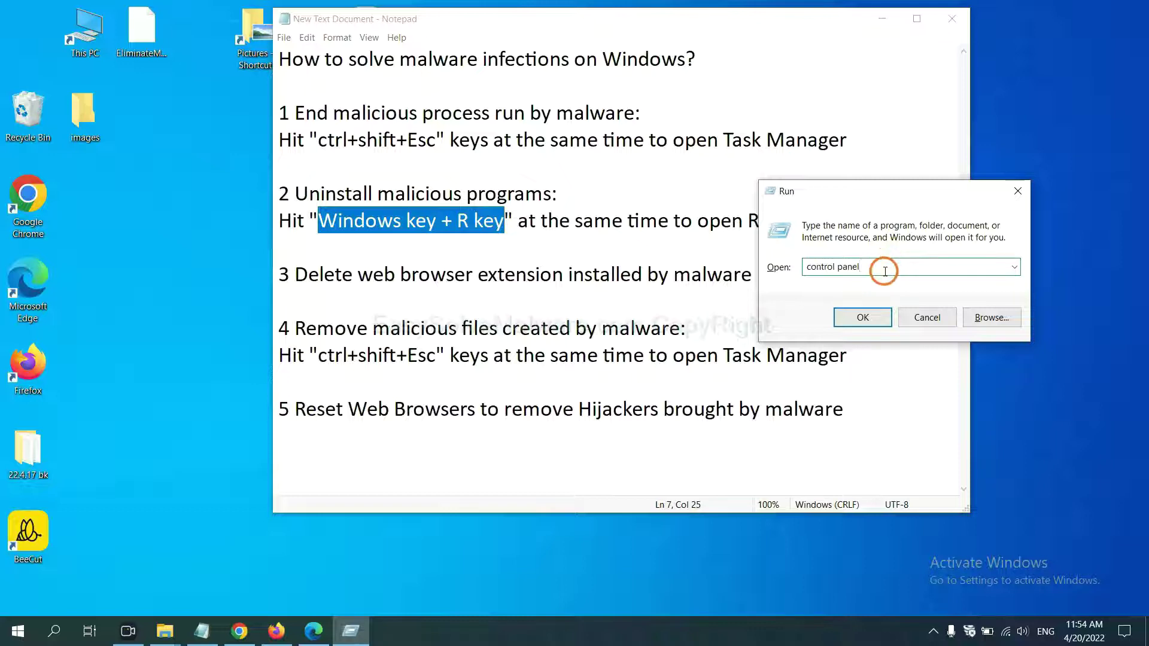
left_click_drag(858, 267, 803, 266)
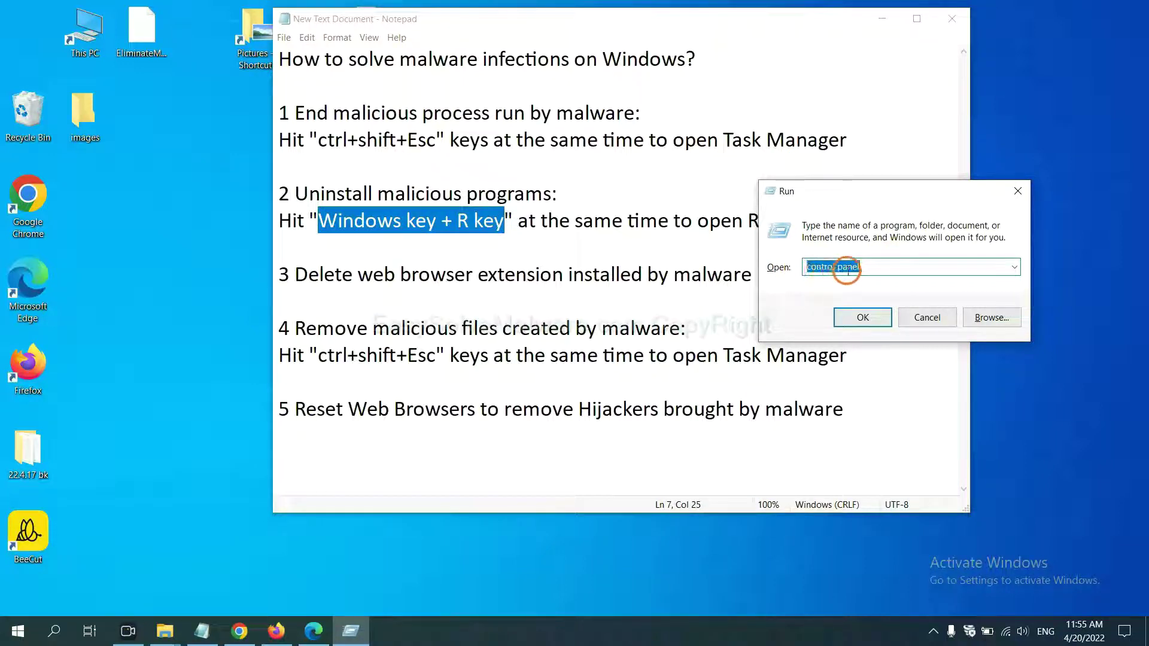
left_click(860, 317)
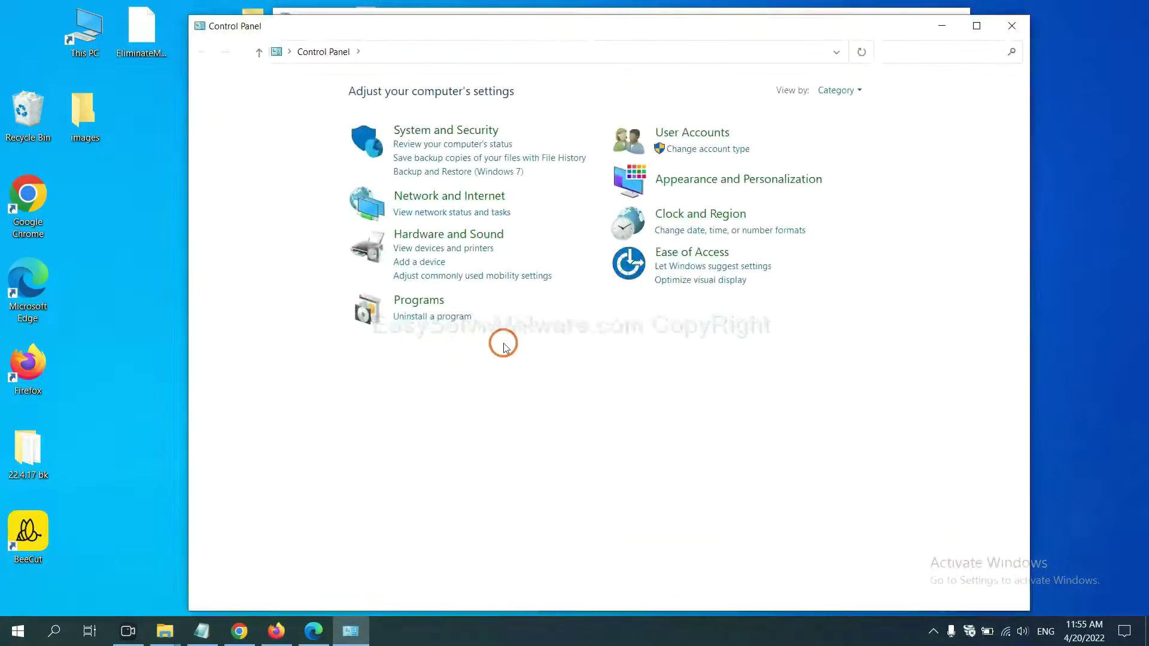
Open the list of installed programs and select Xiph.Org Open Codecs 0.85.17777 as an example of a program to uninstall.
left_click(453, 320)
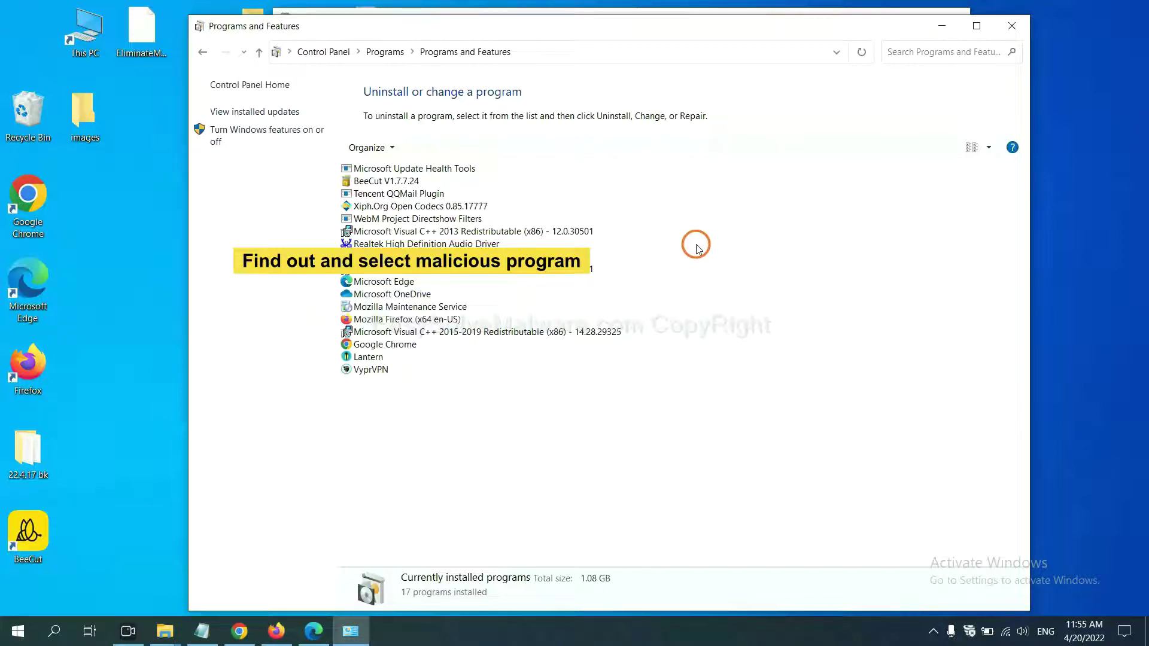
left_click(452, 206)
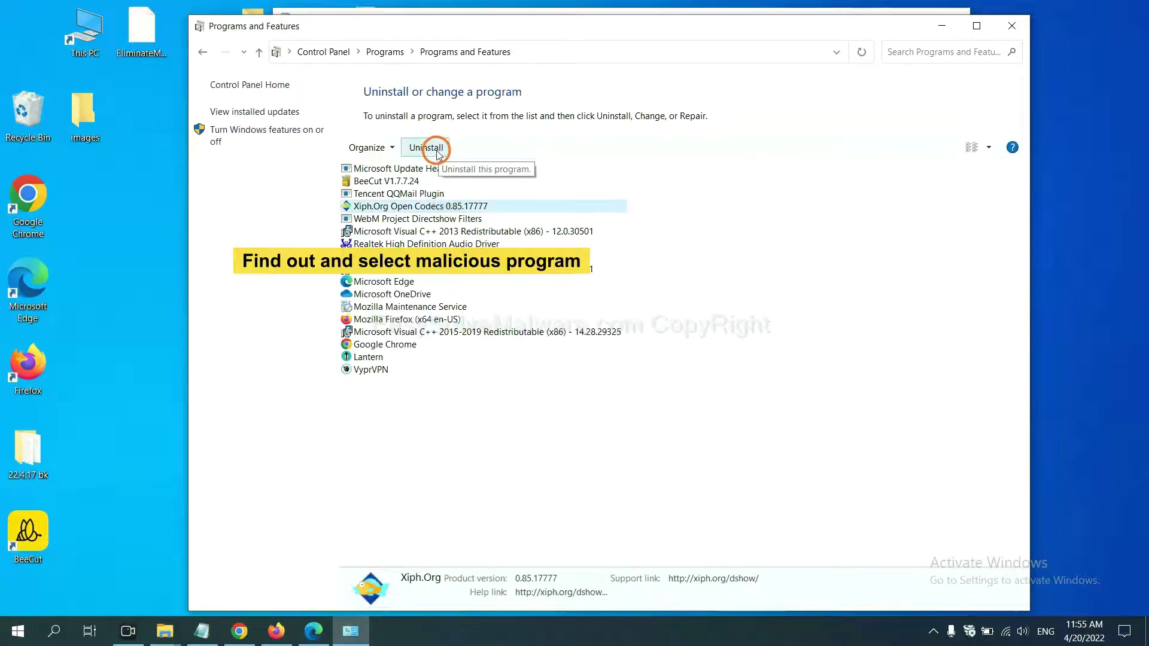
left_click(1017, 29)
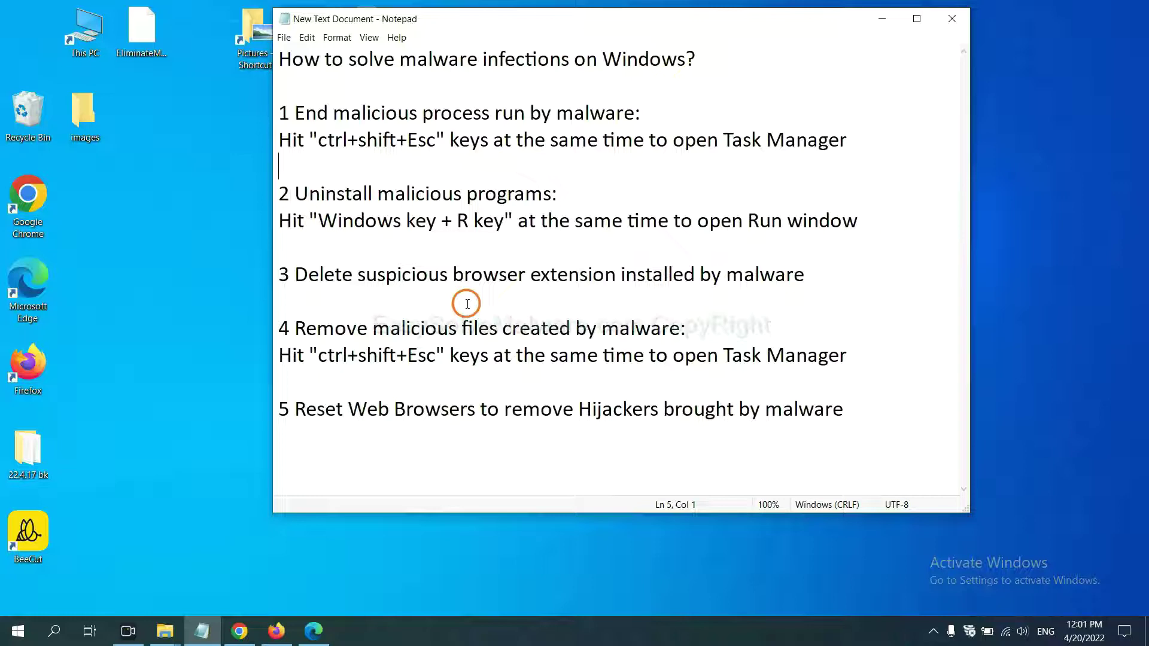
Switch to Google Chrome and open its Extensions page to review the installed extensions.
left_click(240, 631)
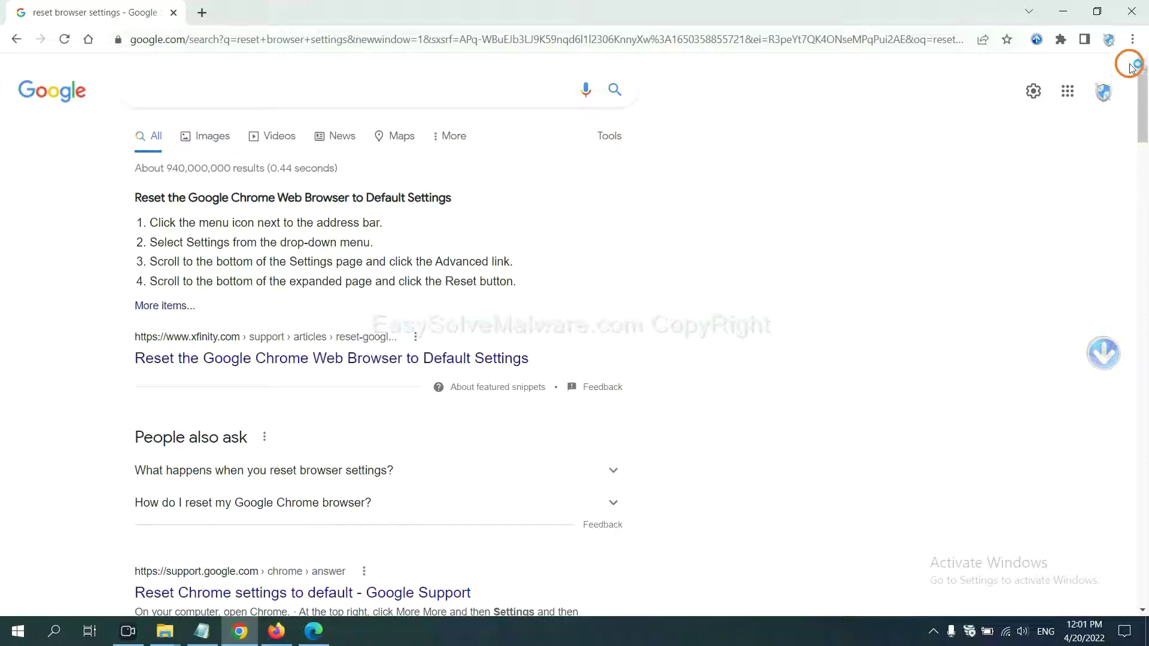
left_click(1130, 41)
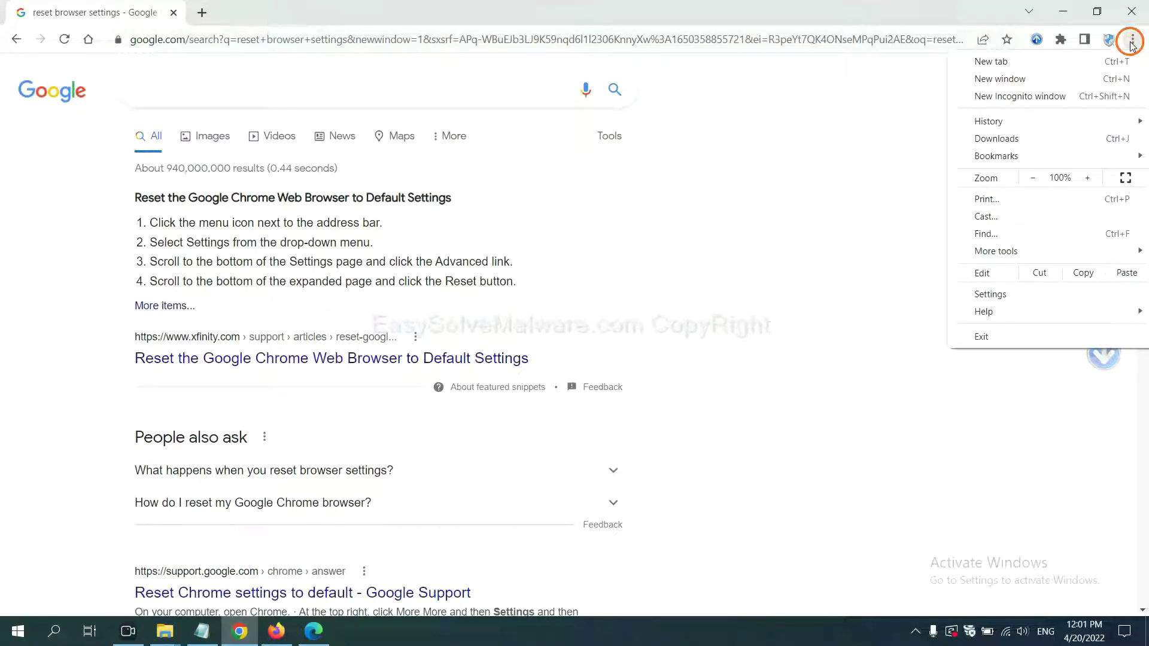
mouse_move(1029, 250)
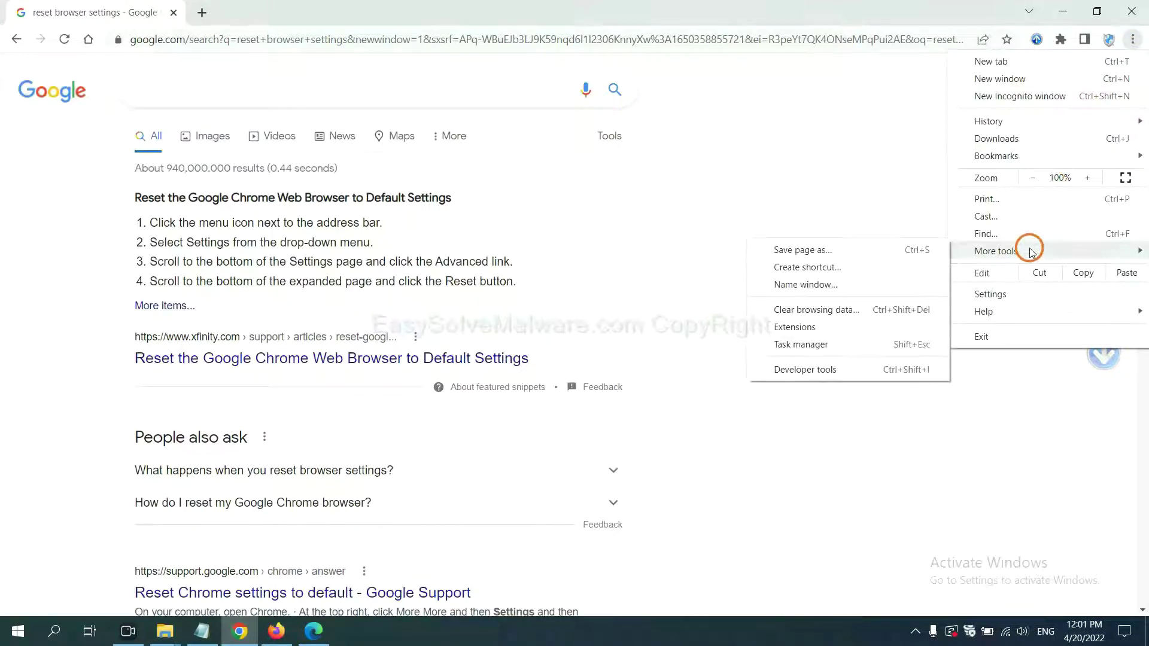
left_click(847, 326)
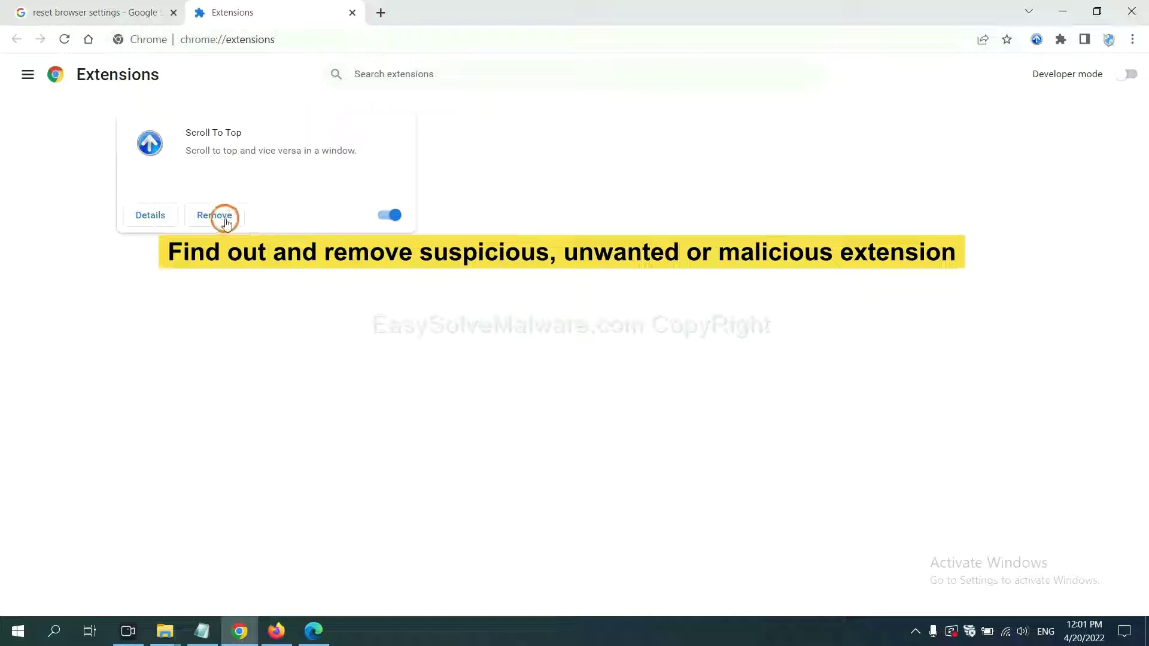
Switch to Firefox, open its extensions manager and show the options for the GIPHY for Firefox extension.
left_click(276, 630)
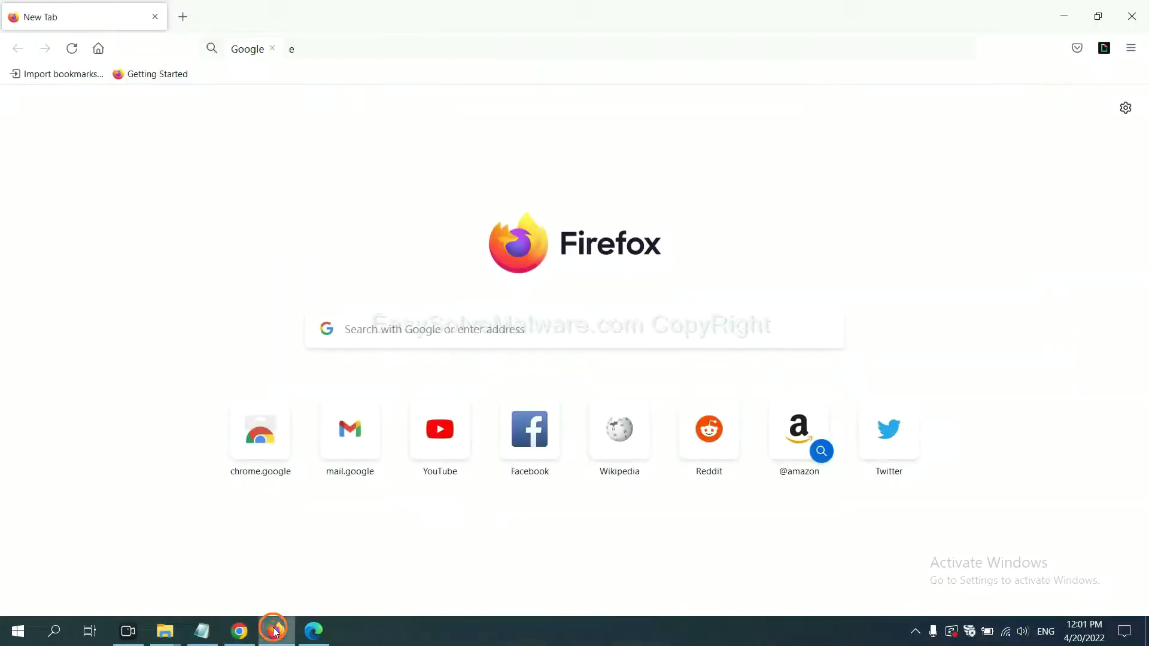
left_click(1133, 49)
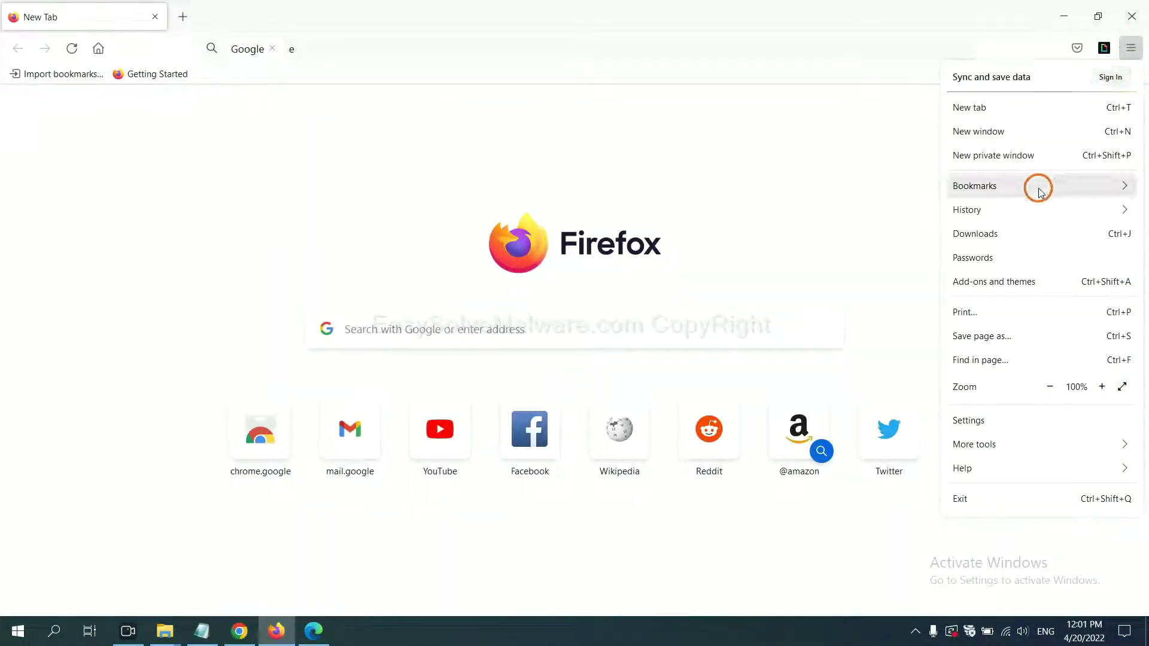
left_click(1005, 287)
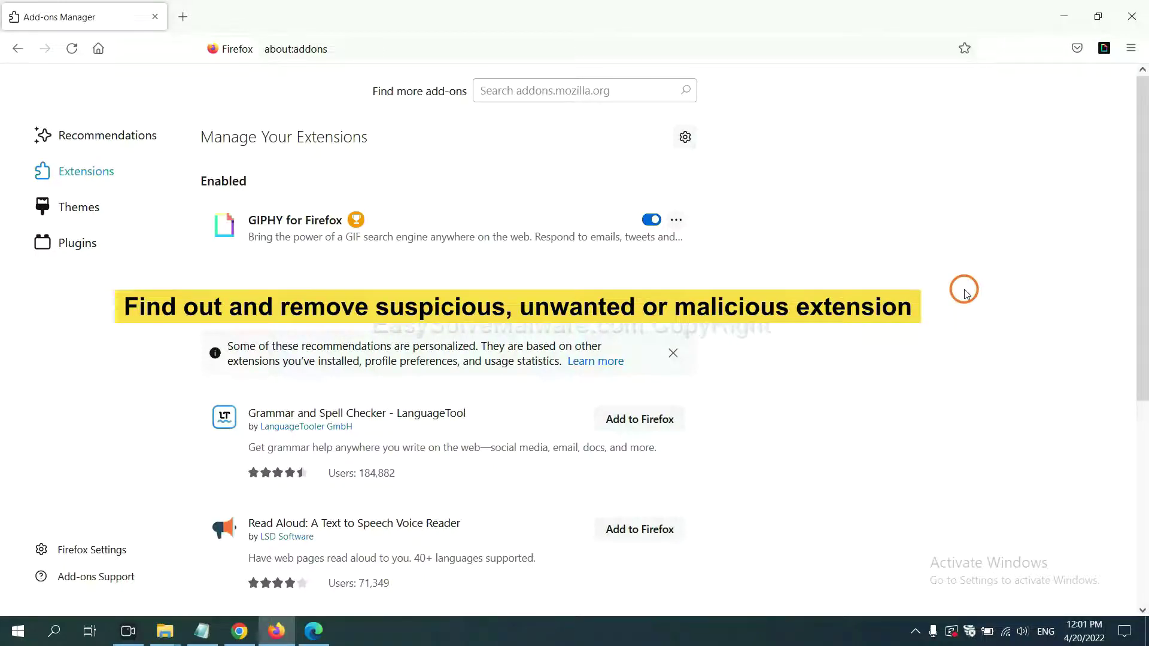
left_click(676, 221)
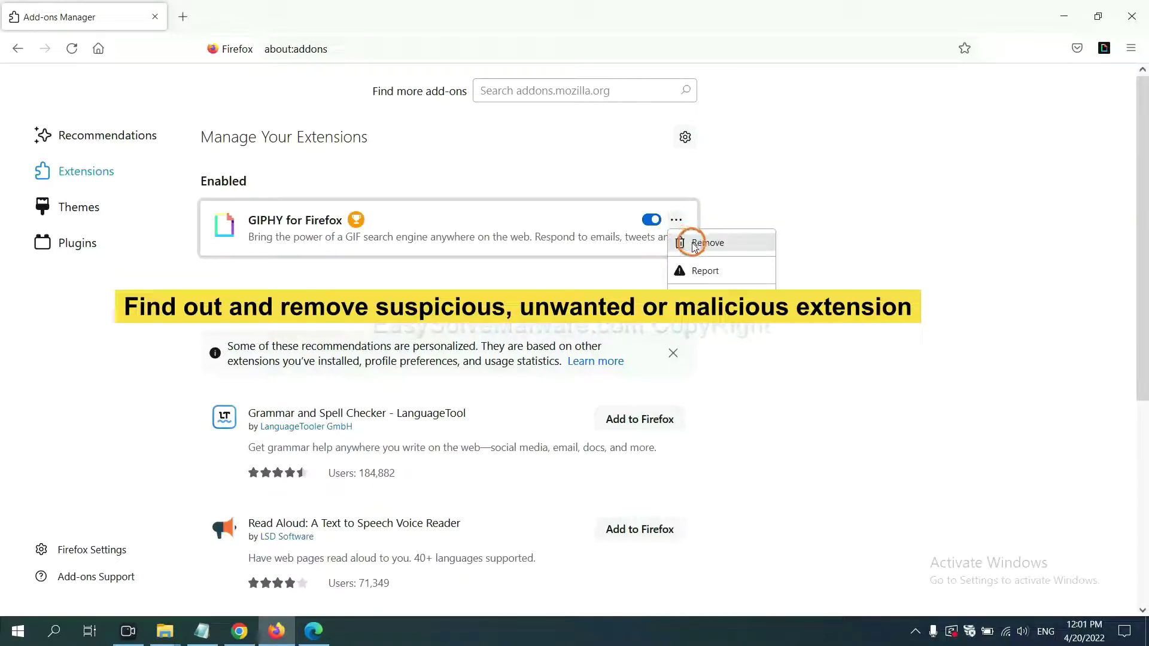
Switch to Microsoft Edge and open its extension management page to review the installed extensions.
left_click(314, 638)
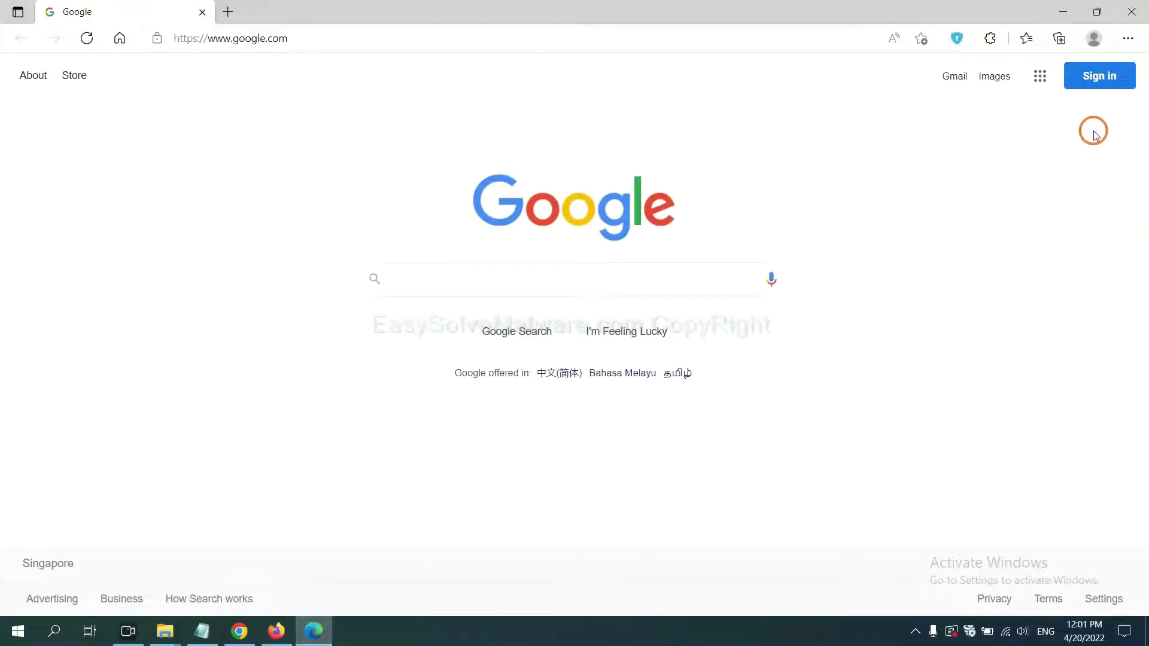
left_click(1126, 40)
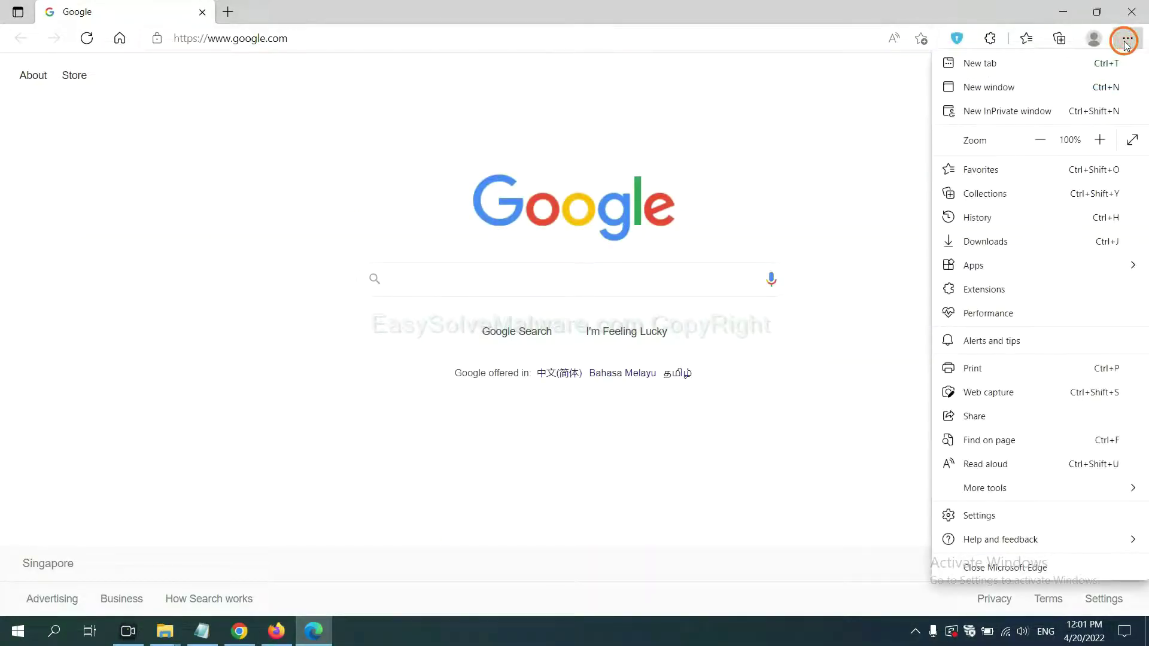
right_click(989, 291)
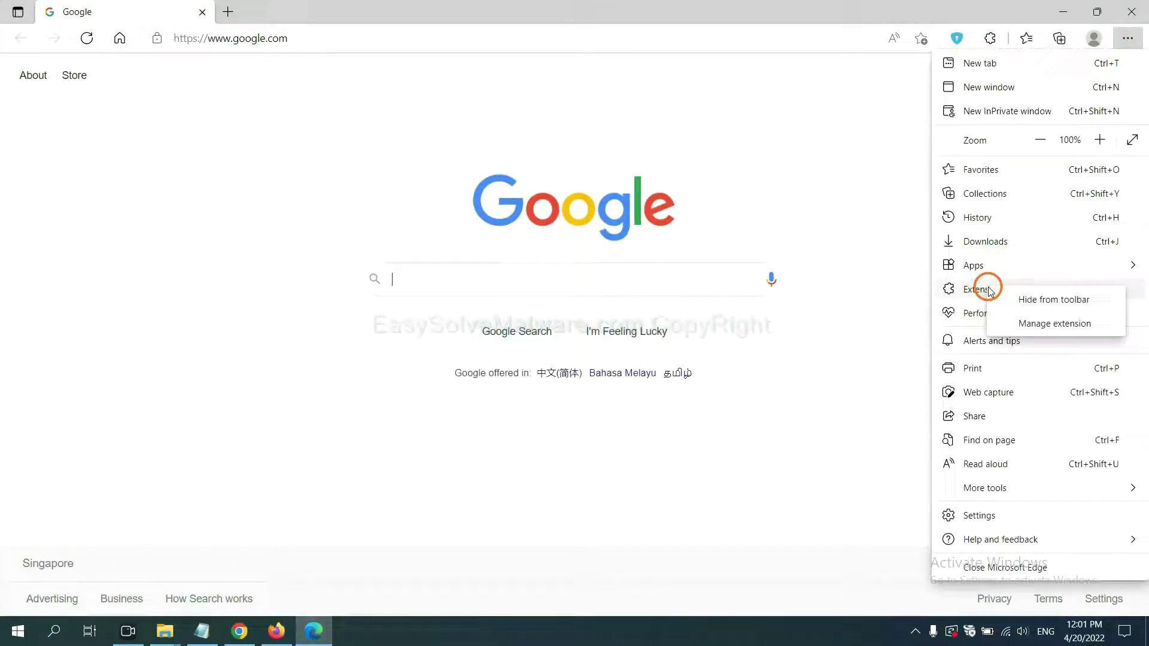
left_click(1031, 324)
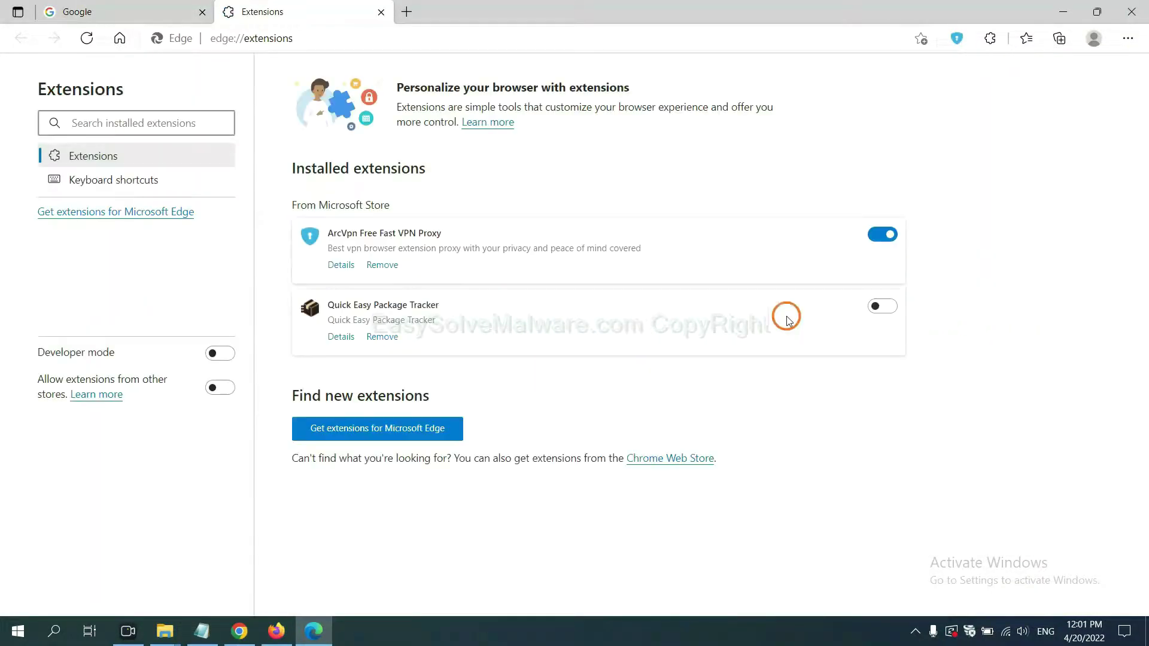
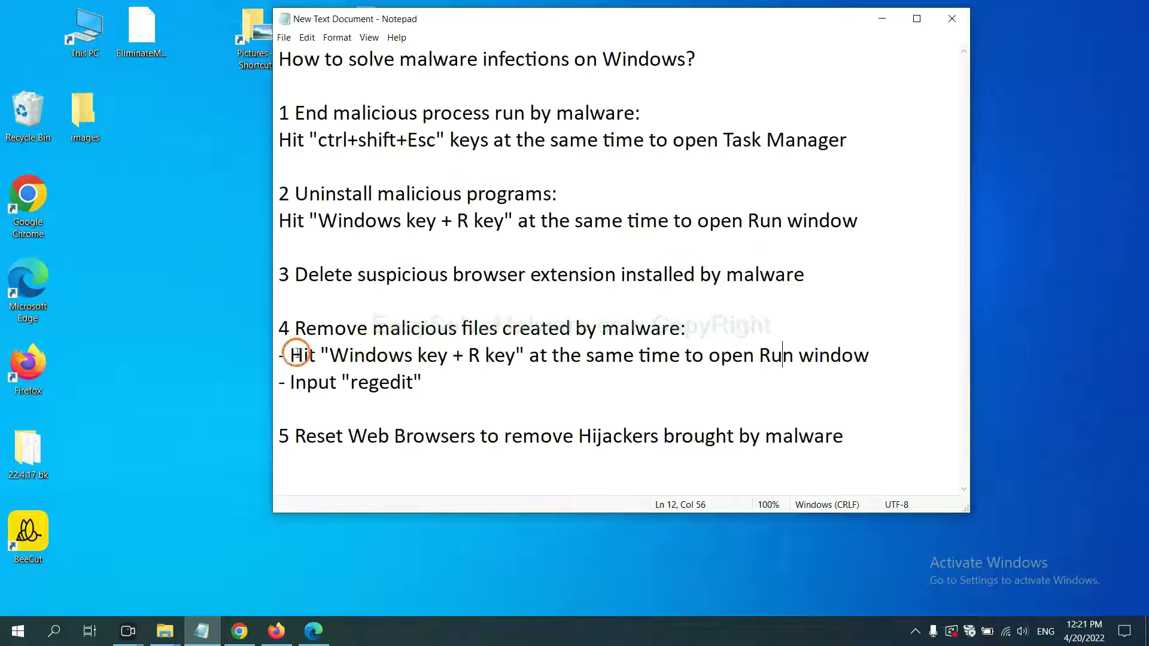
Highlight the Run window shortcut under step 4 of the notes and launch "regedit" from the Run window.
left_click_drag(291, 355, 652, 371)
left_click(664, 359)
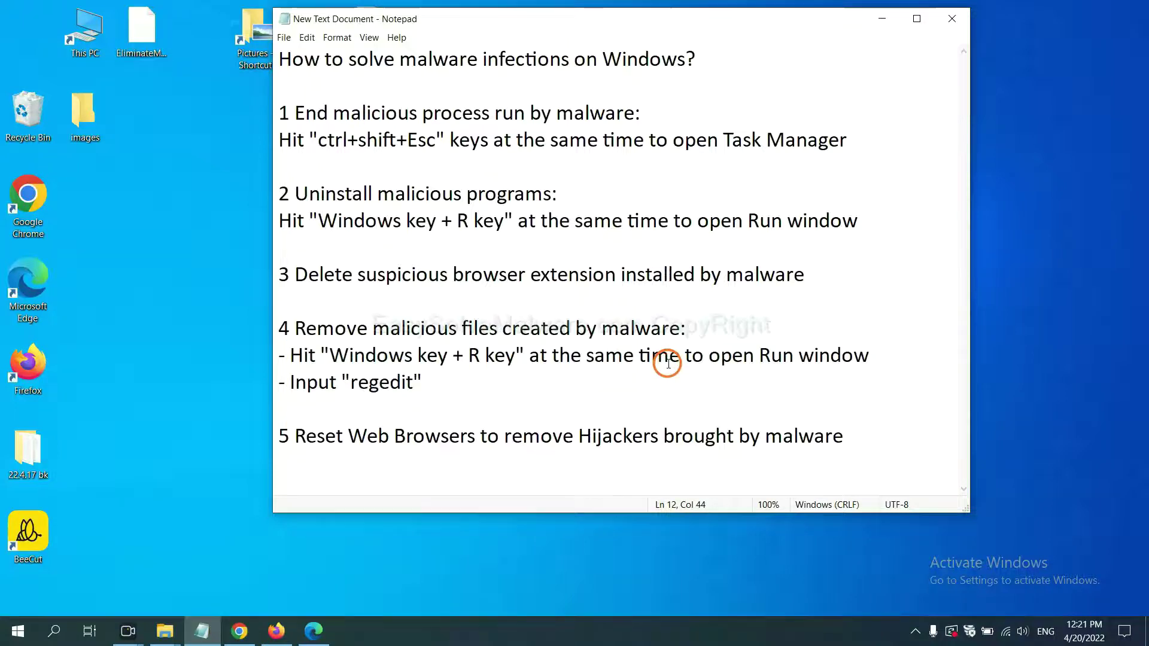
key("super+r")
left_click_drag(217, 460, 913, 239)
left_click(834, 312)
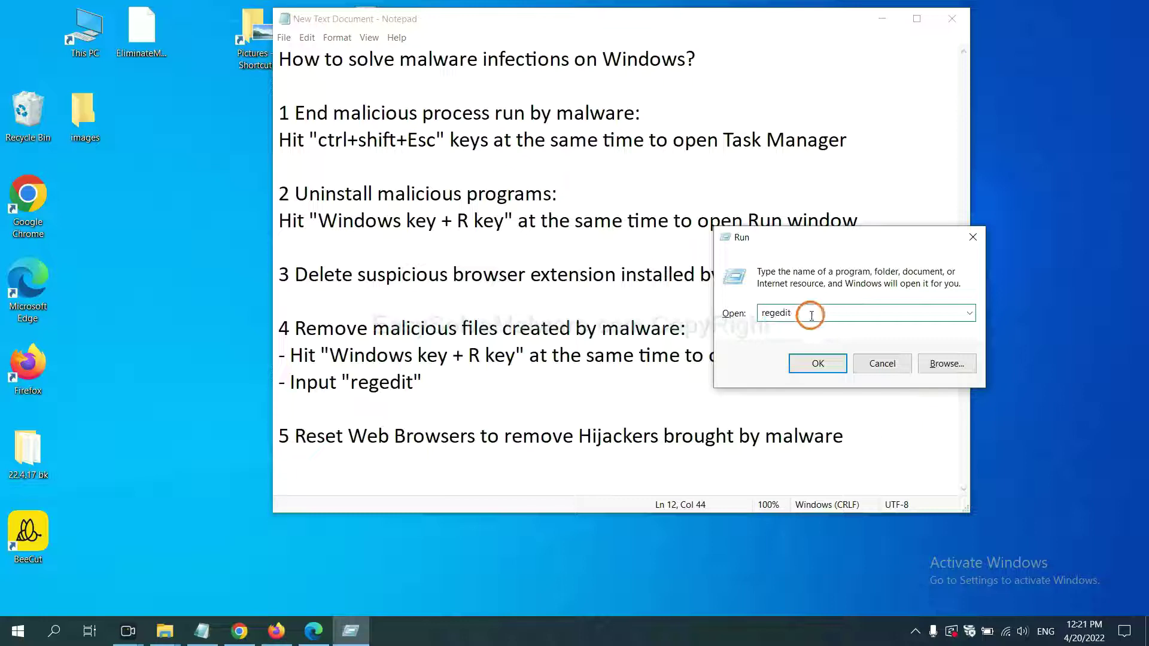
left_click(817, 363)
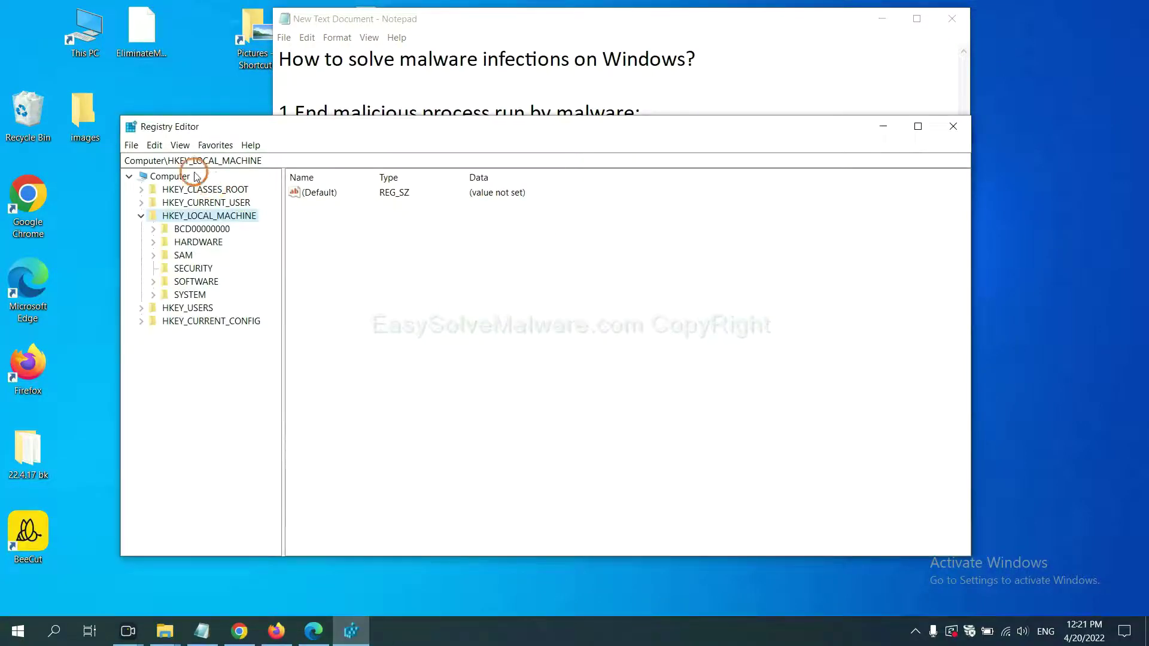
Search the registry for the example malware name beginning with "be" and show the options for the FEATURE_BROWSER_EMULATION key.
left_click(162, 148)
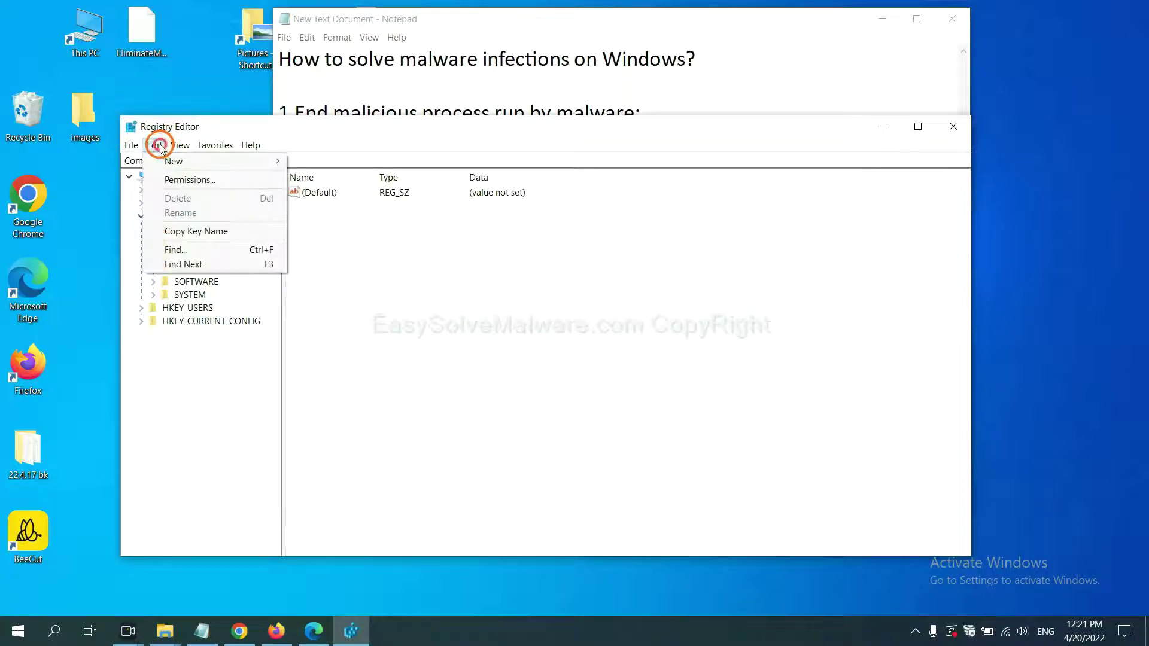
left_click(202, 250)
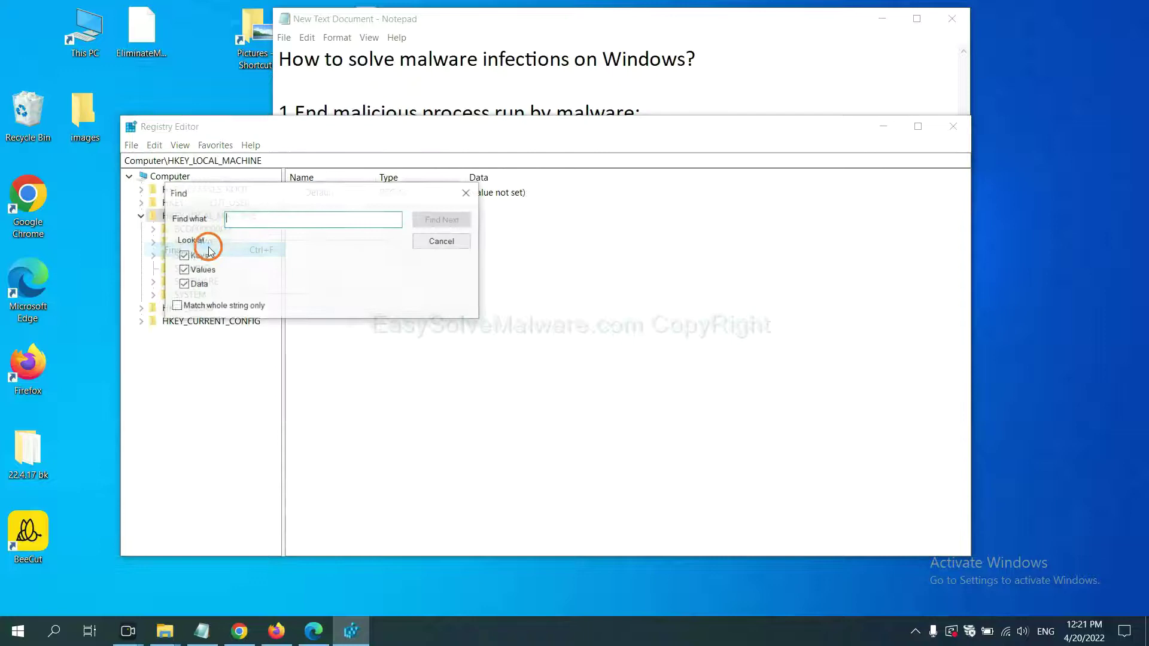
left_click_drag(323, 187, 483, 229)
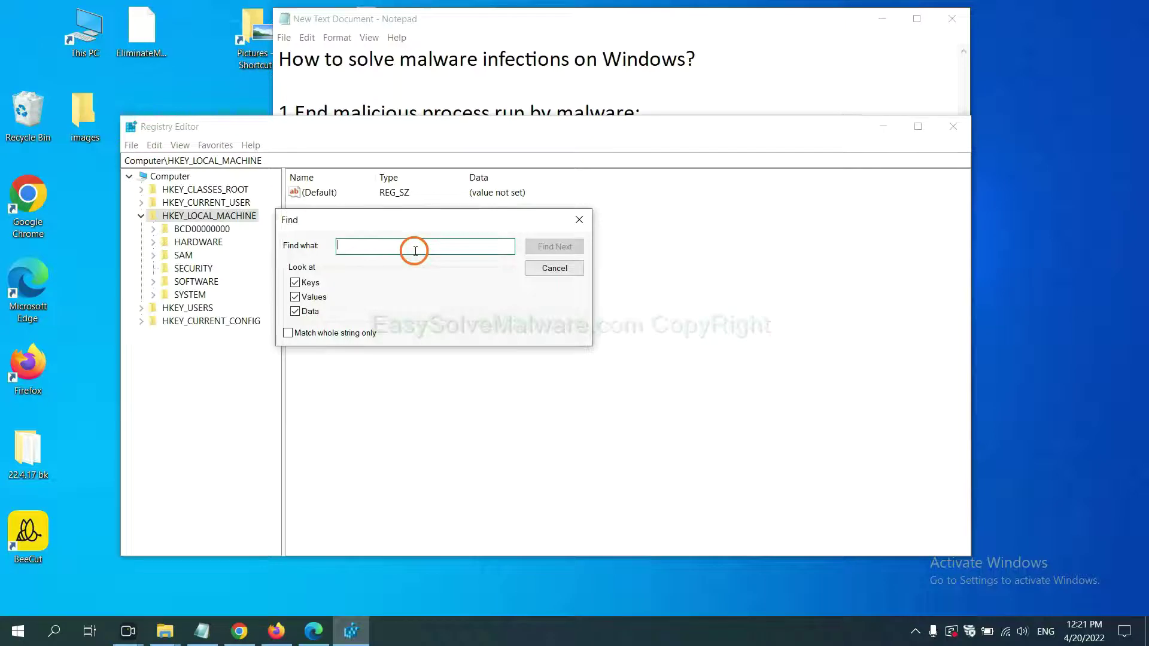
type("be")
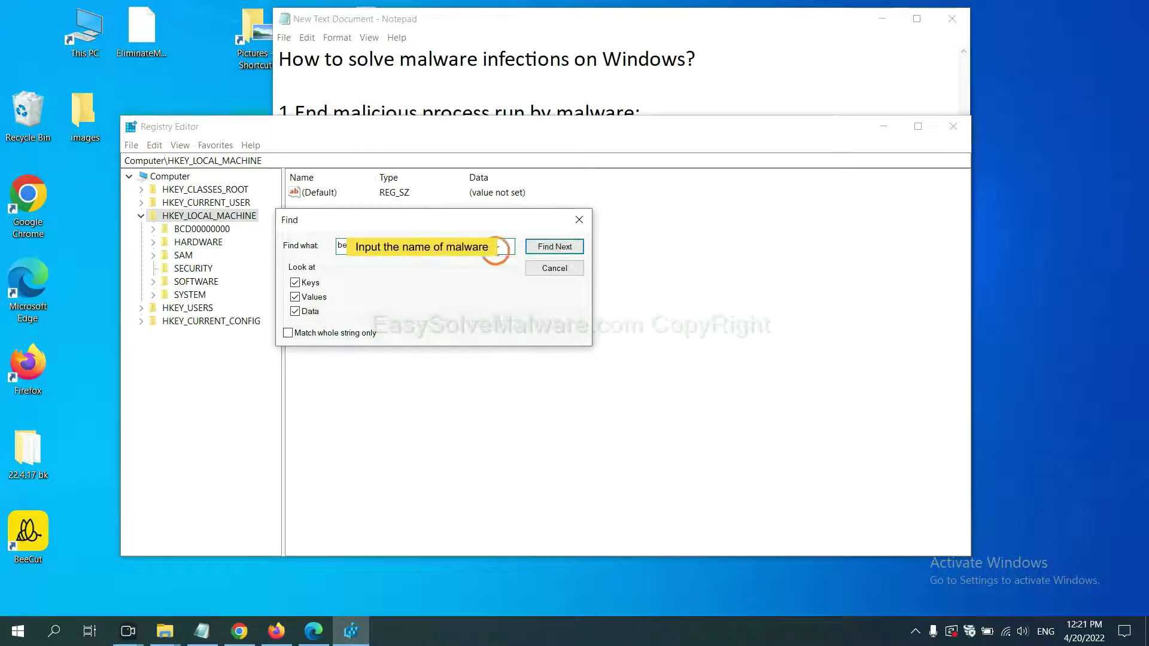
left_click(554, 247)
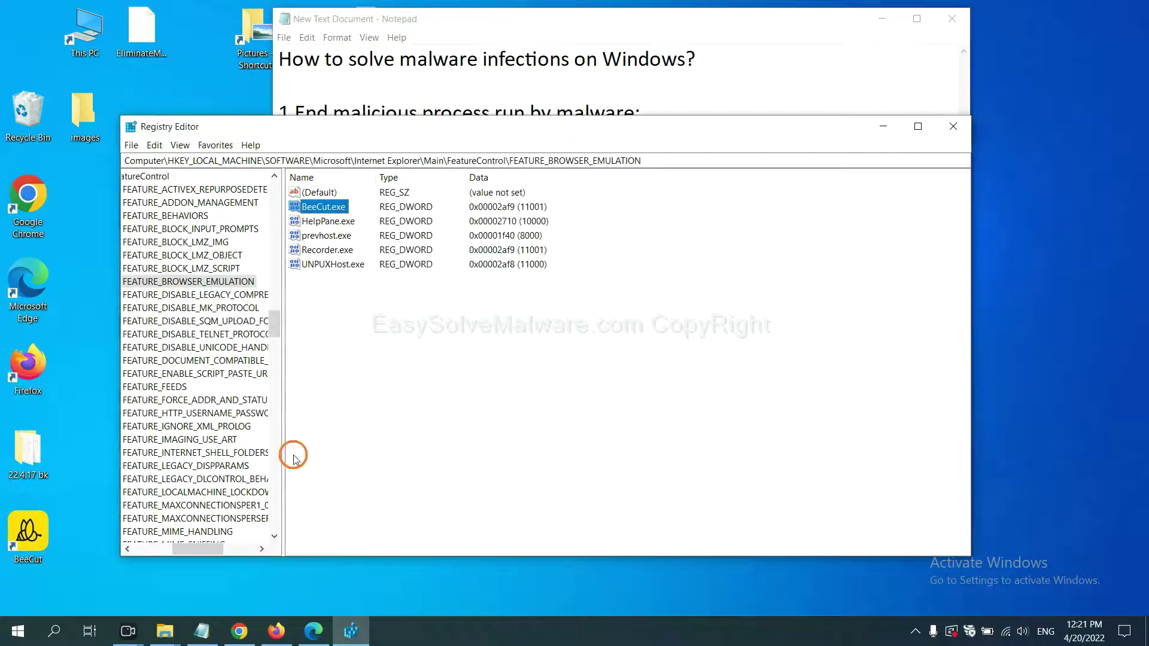
mouse_move(194, 550)
left_mouse_down()
mouse_move(159, 548)
mouse_move(187, 546)
left_mouse_up()
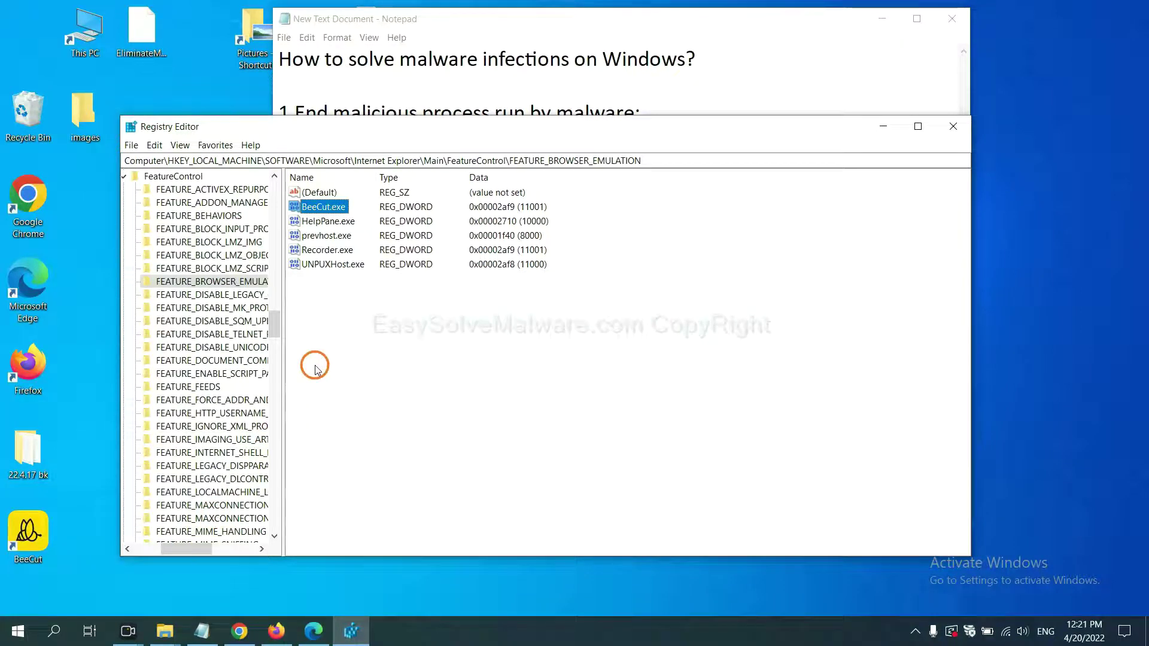
right_click(233, 282)
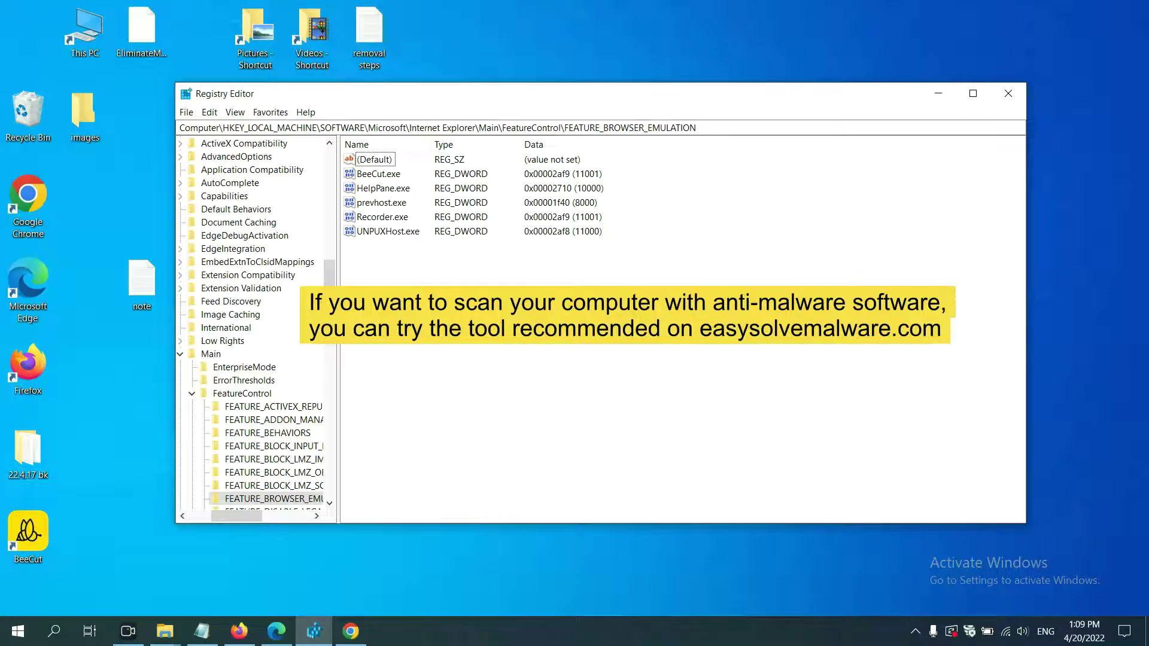
Switch to Google Chrome and choose the SpyHunter for Windows download on easysolvemalware.com.
left_click(351, 631)
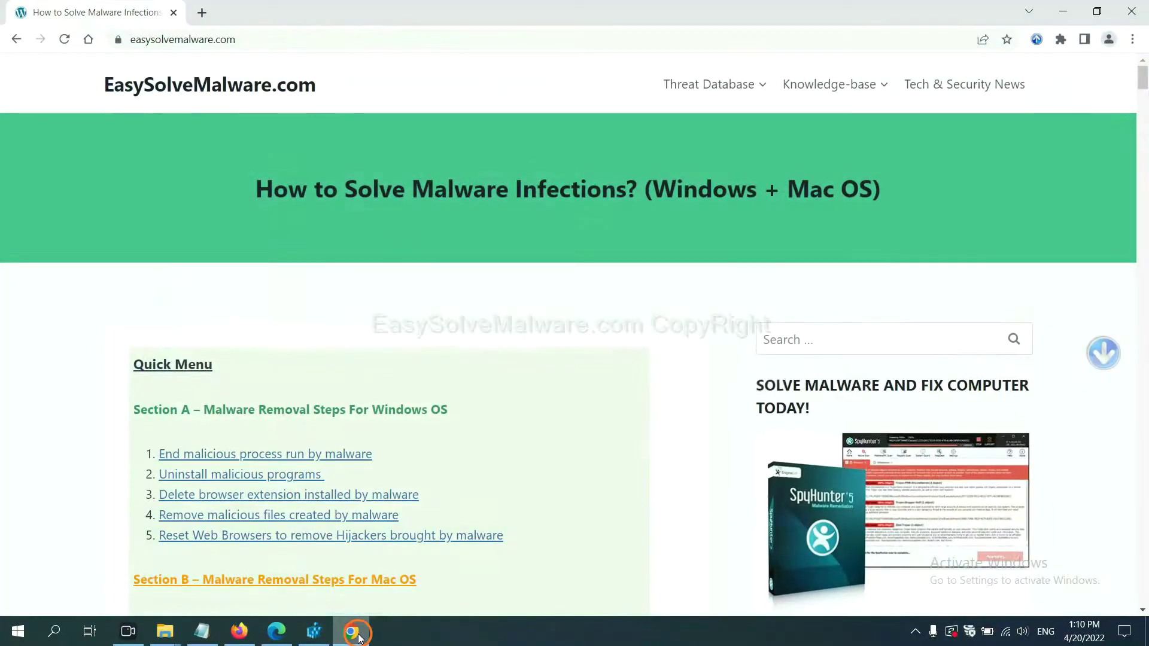
scroll(834, 397, "down", 1)
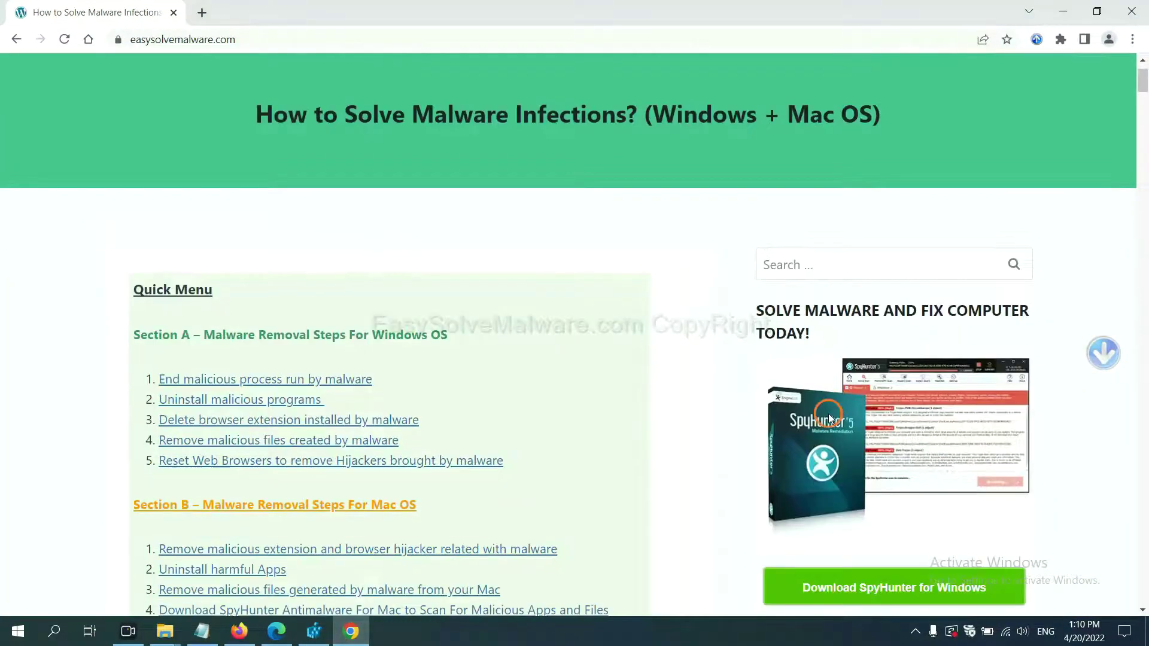
scroll(829, 421, "up", 1)
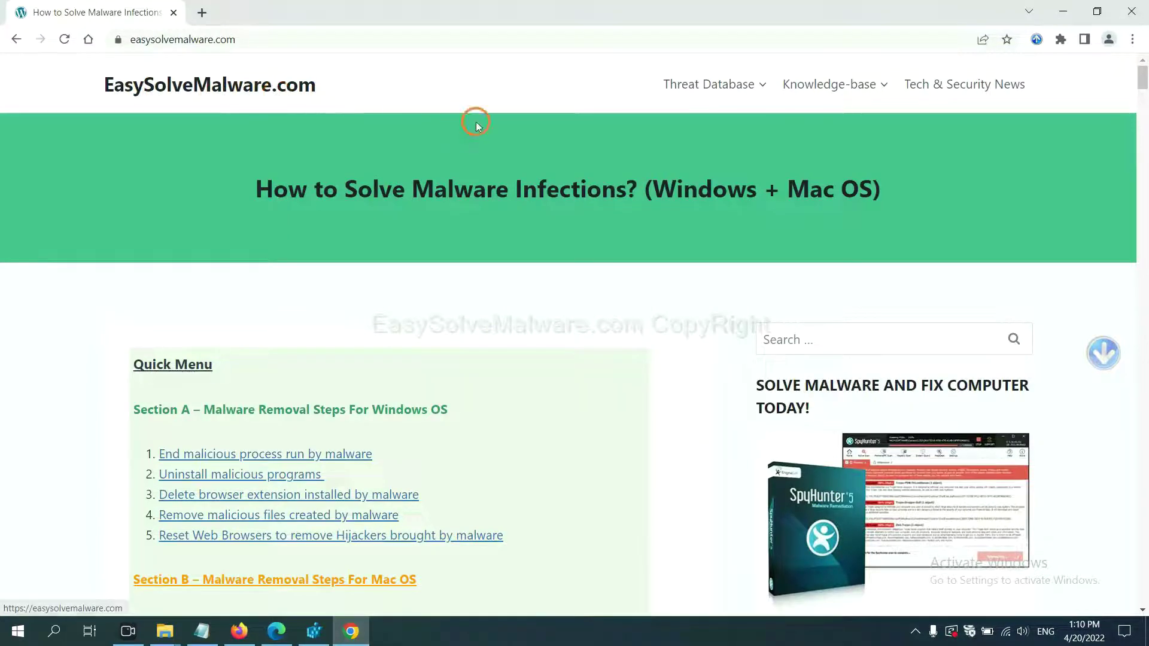
scroll(956, 446, "down", 3)
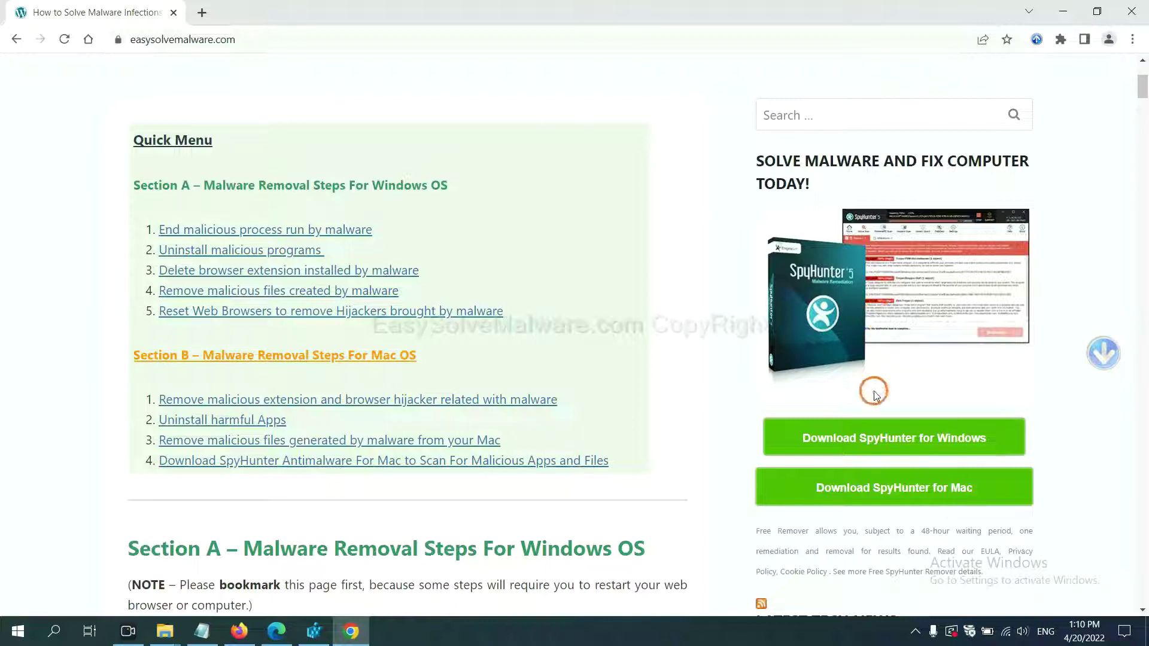
left_click(904, 446)
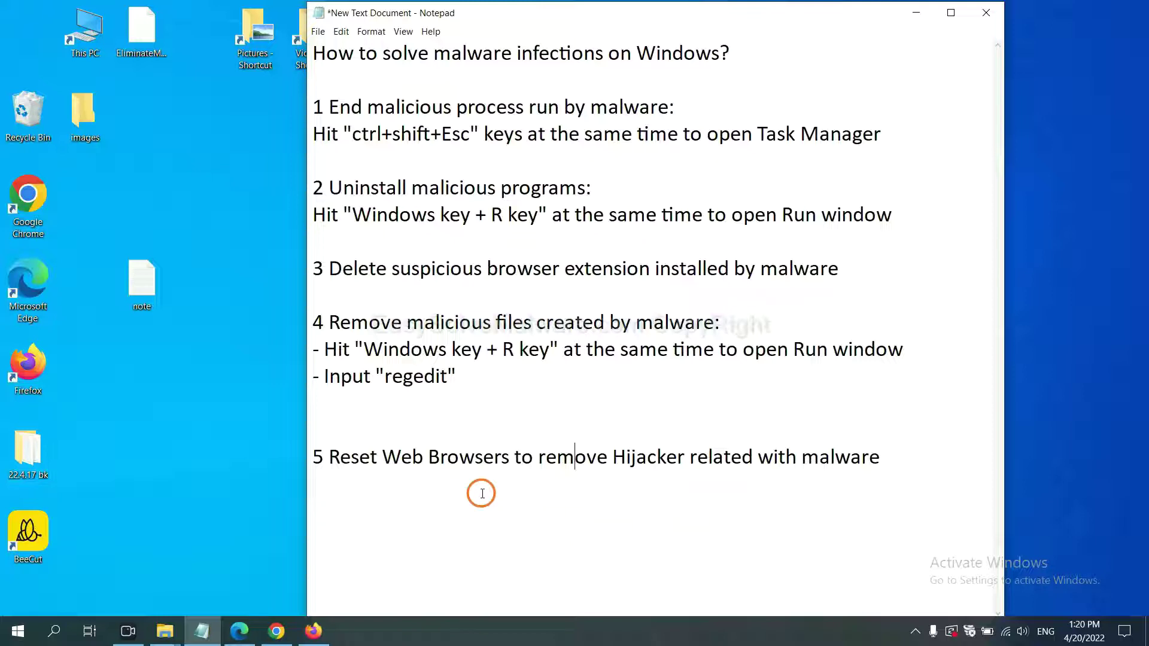
Switch to Google Chrome, search its settings for "reset" and open the dialog for restoring settings to their original defaults.
left_click(277, 631)
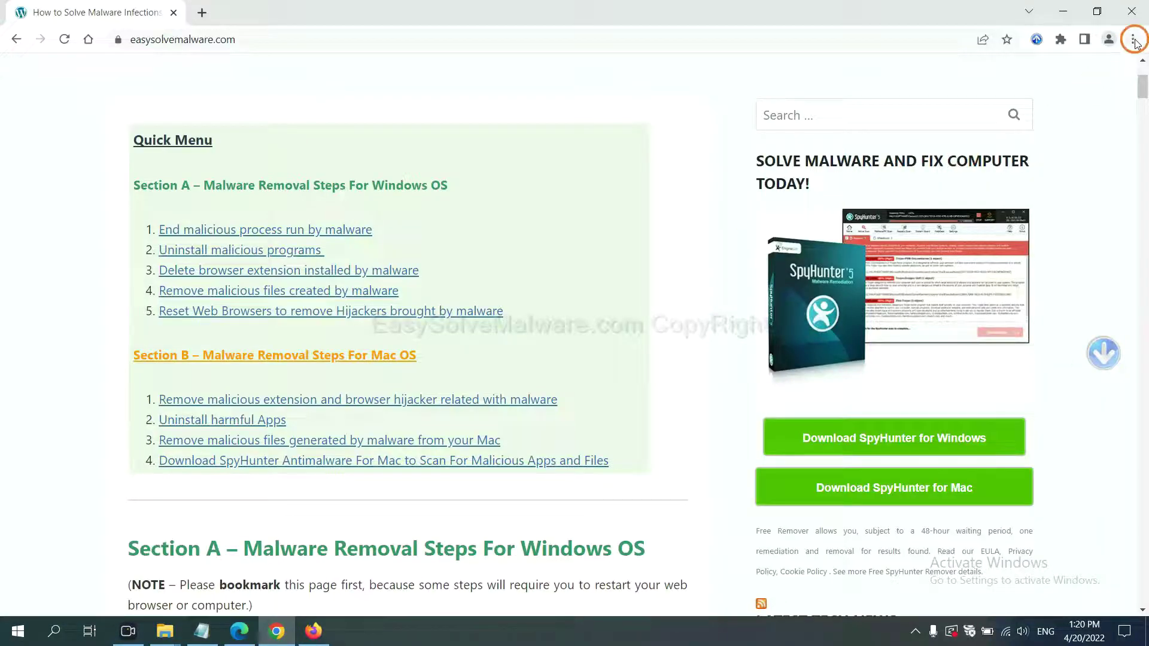
left_click(1133, 40)
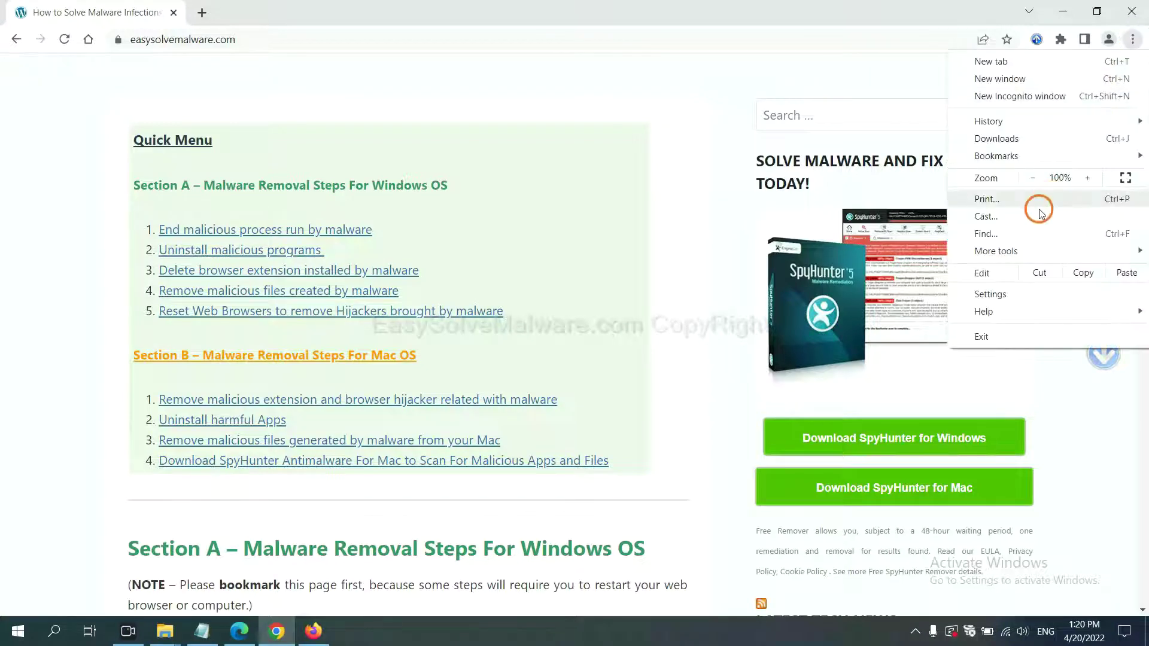
left_click(1005, 292)
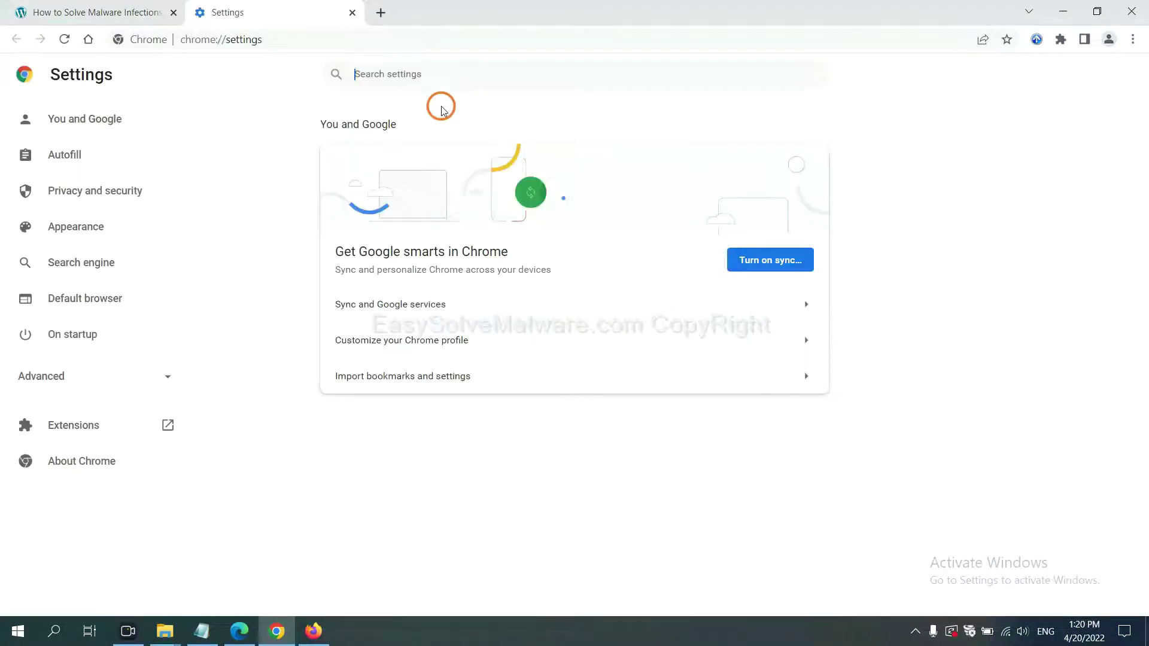
left_click(447, 84)
type("reset")
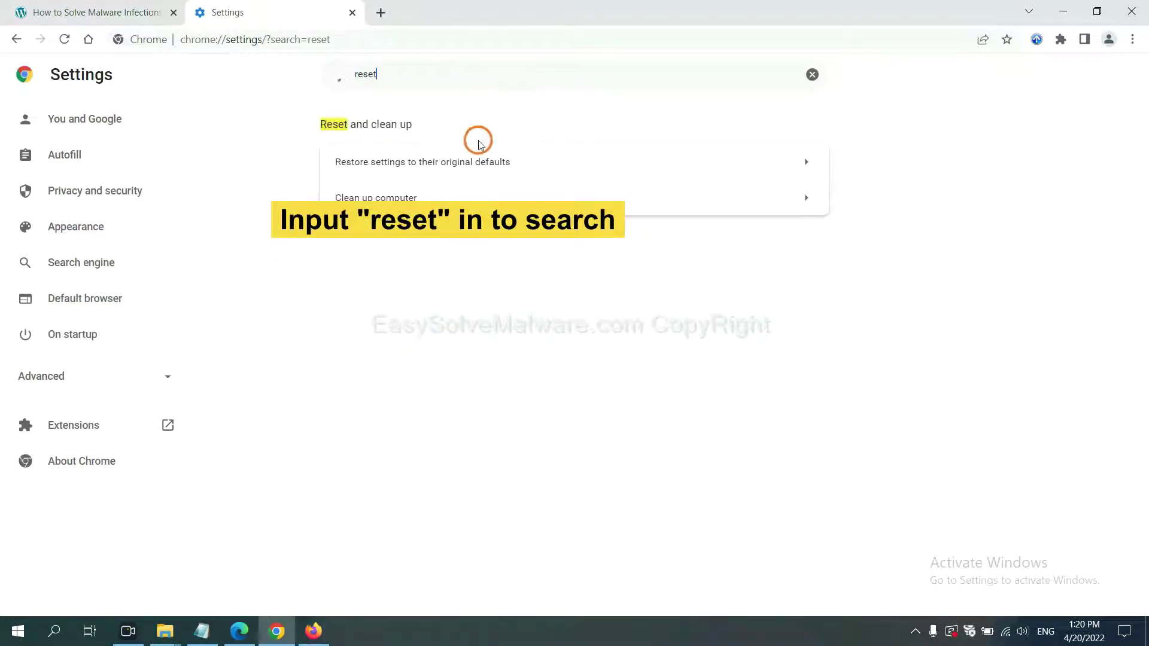
left_click(494, 163)
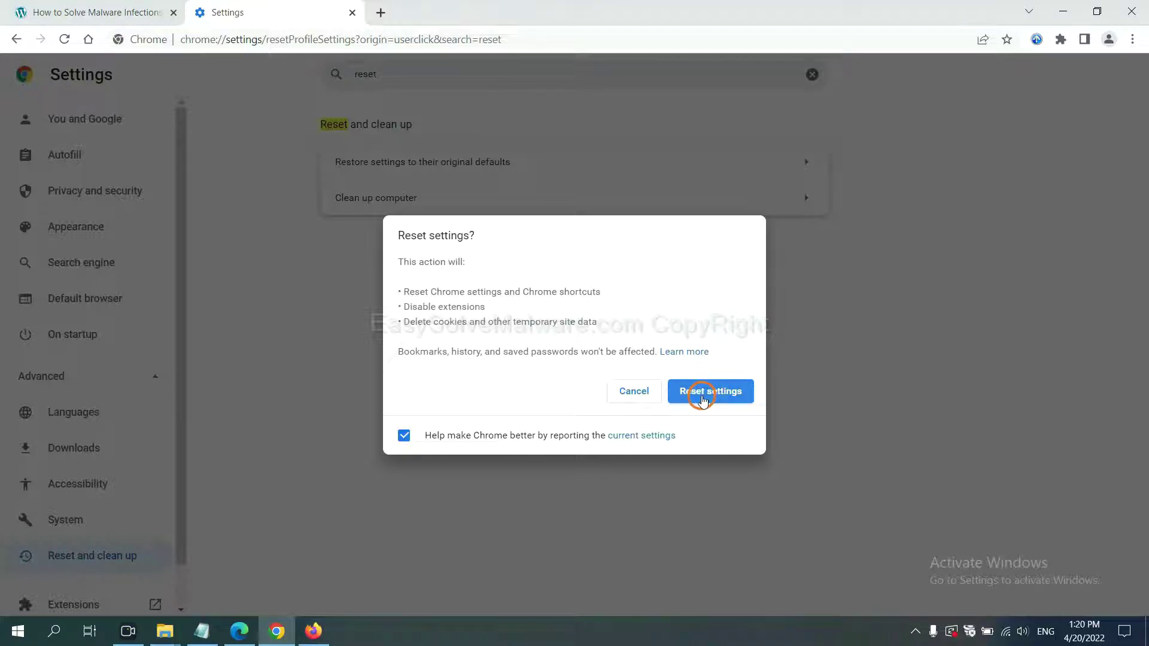
Switch to Firefox, open its troubleshooting information page and bring up the Refresh Firefox dialog for restoring default settings.
left_click(315, 628)
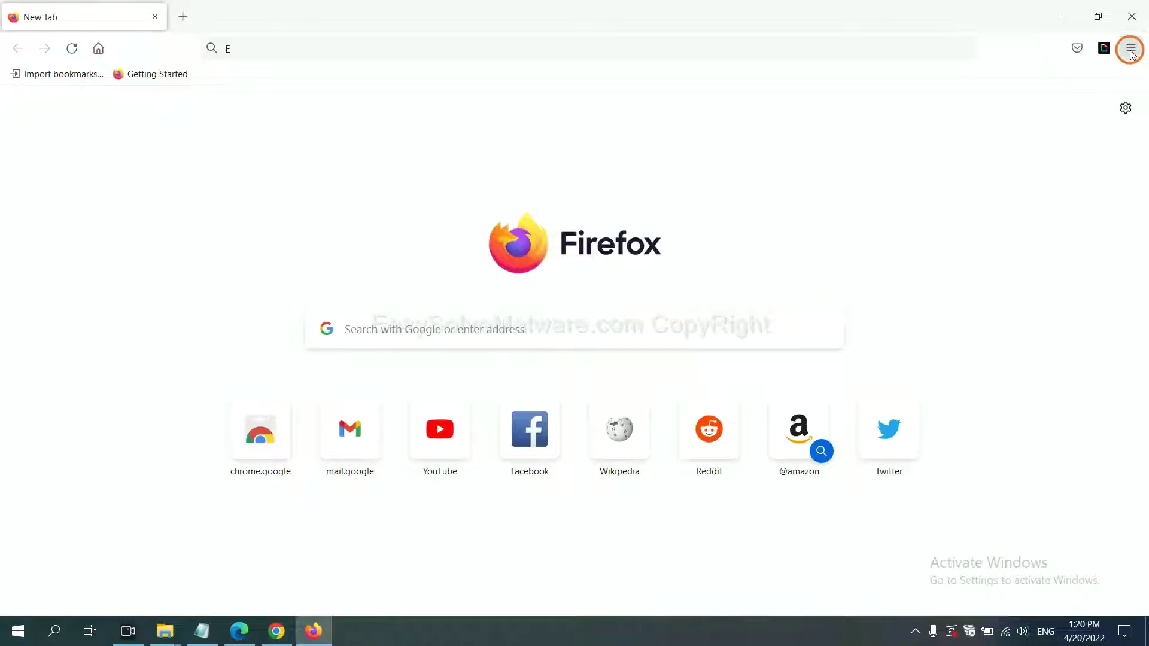
left_click(1131, 50)
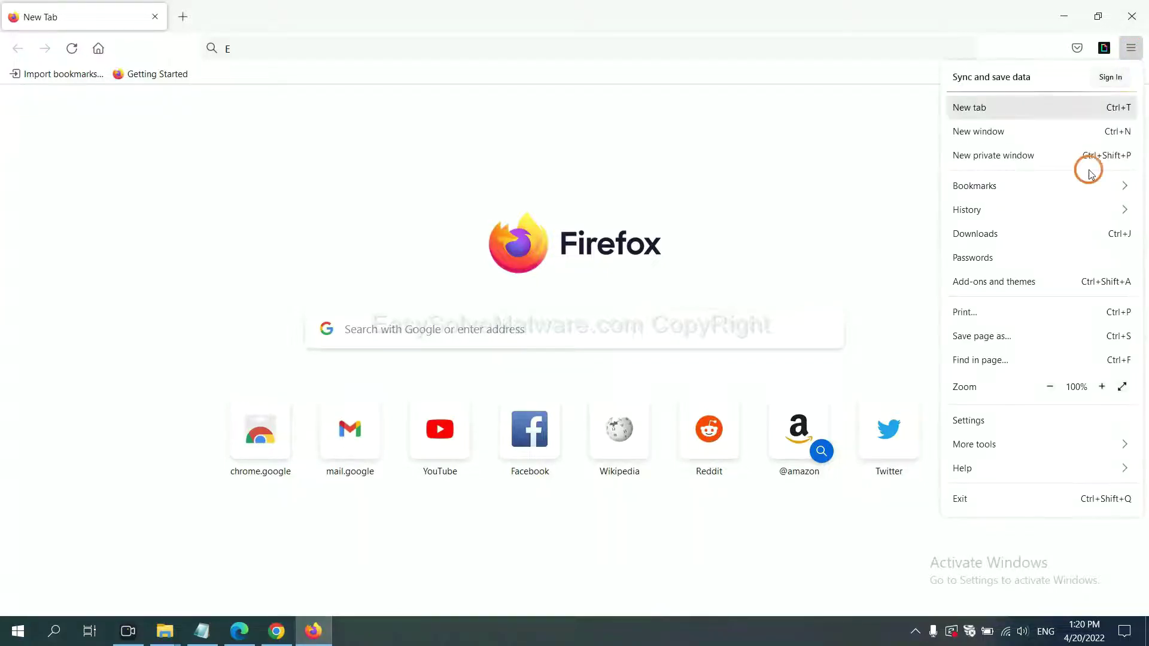
left_click(990, 467)
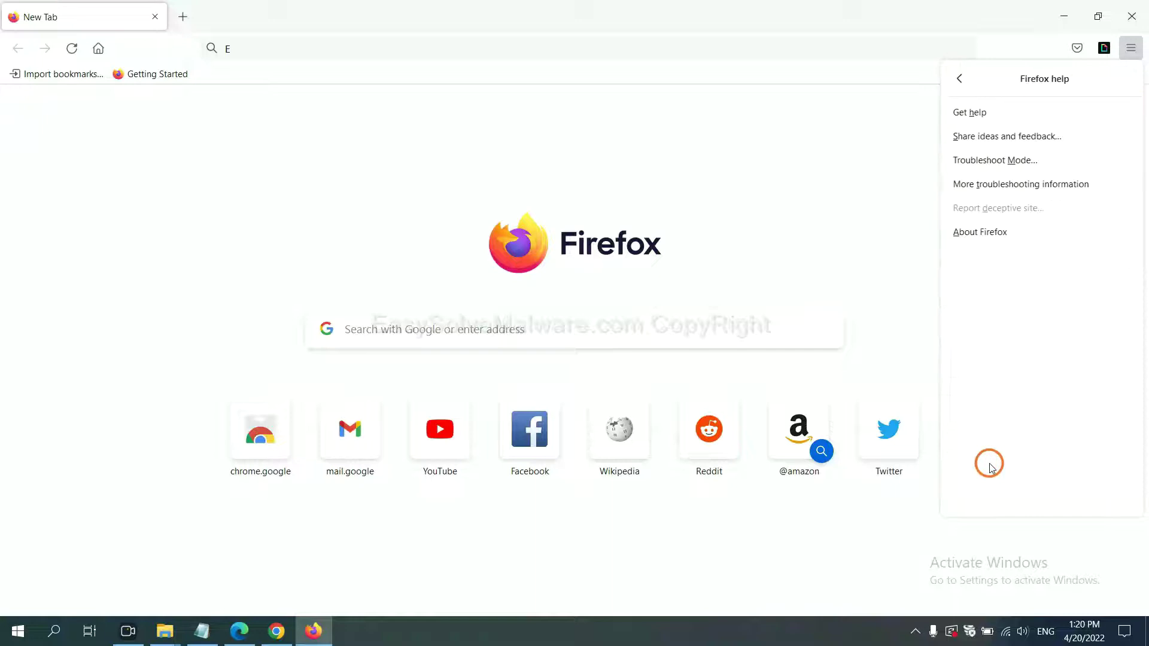
left_click(1010, 186)
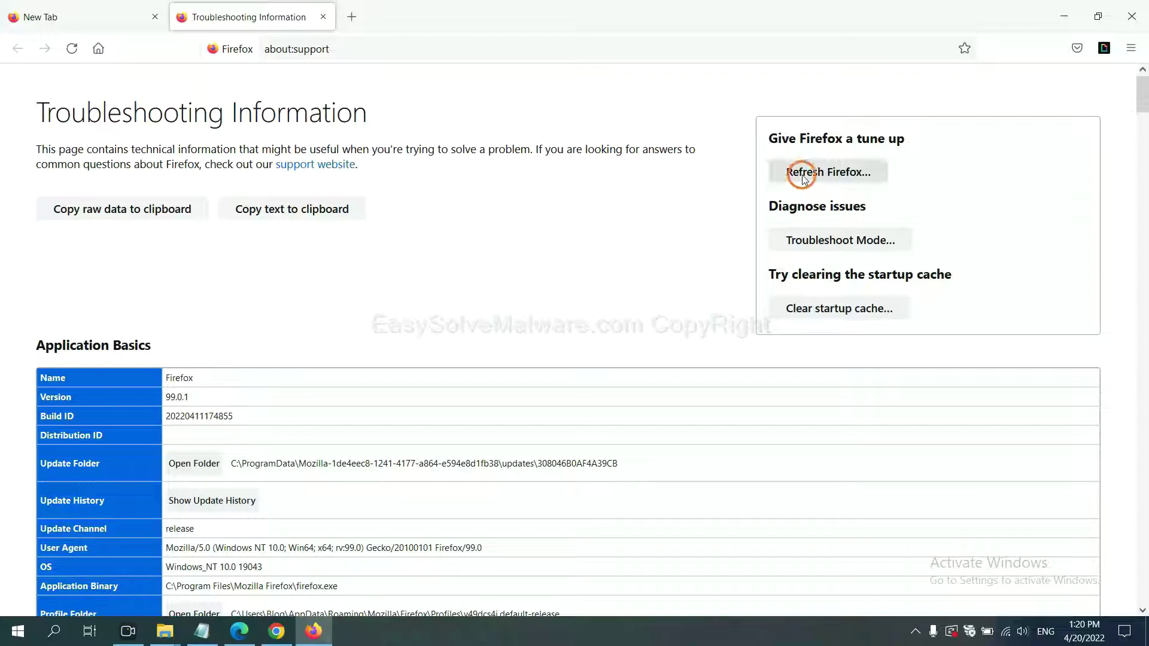
left_click(807, 174)
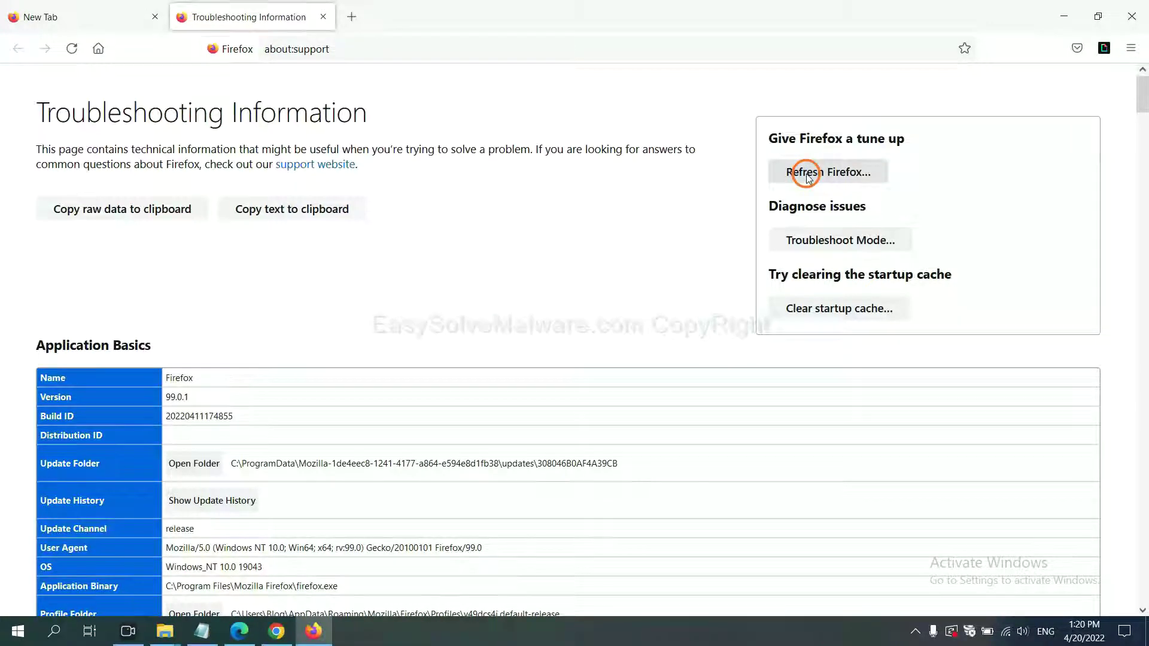
left_click(625, 176)
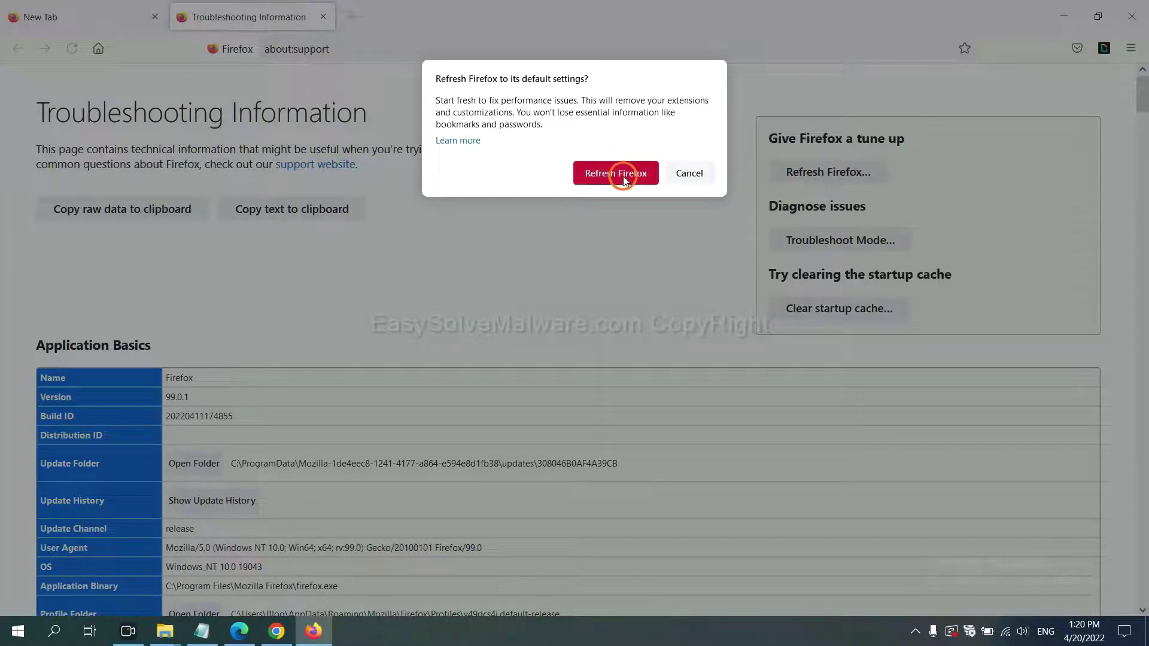
Switch to Microsoft Edge, search its settings for "reset" and open the dialog for restoring settings to their default values.
left_click(239, 634)
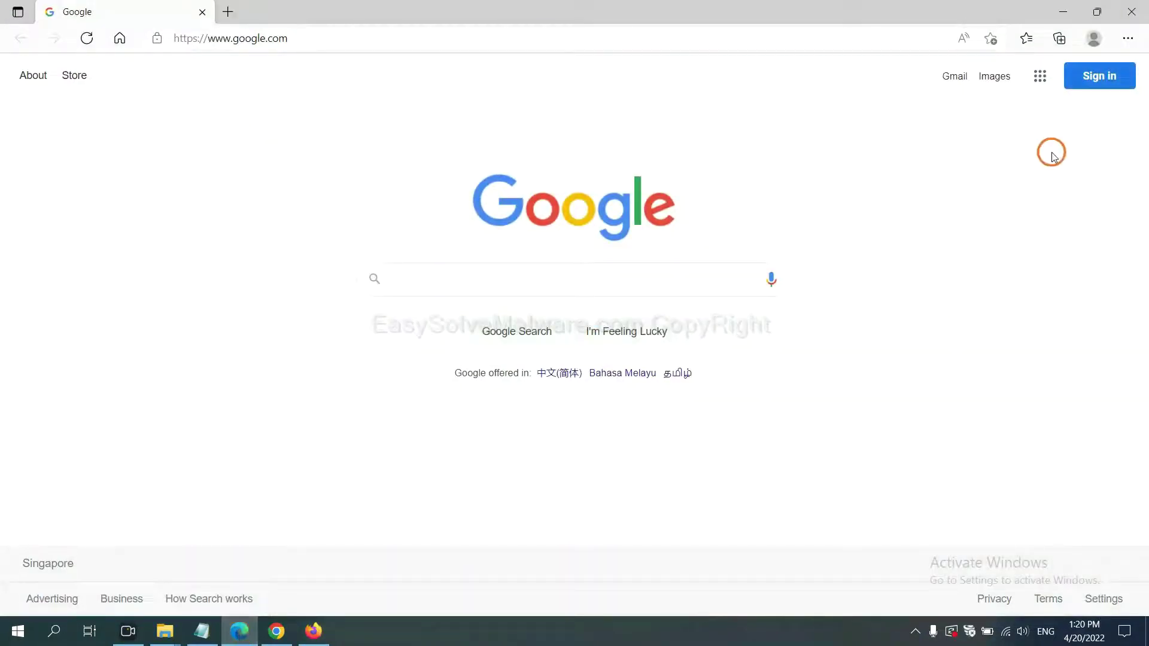
left_click(1128, 37)
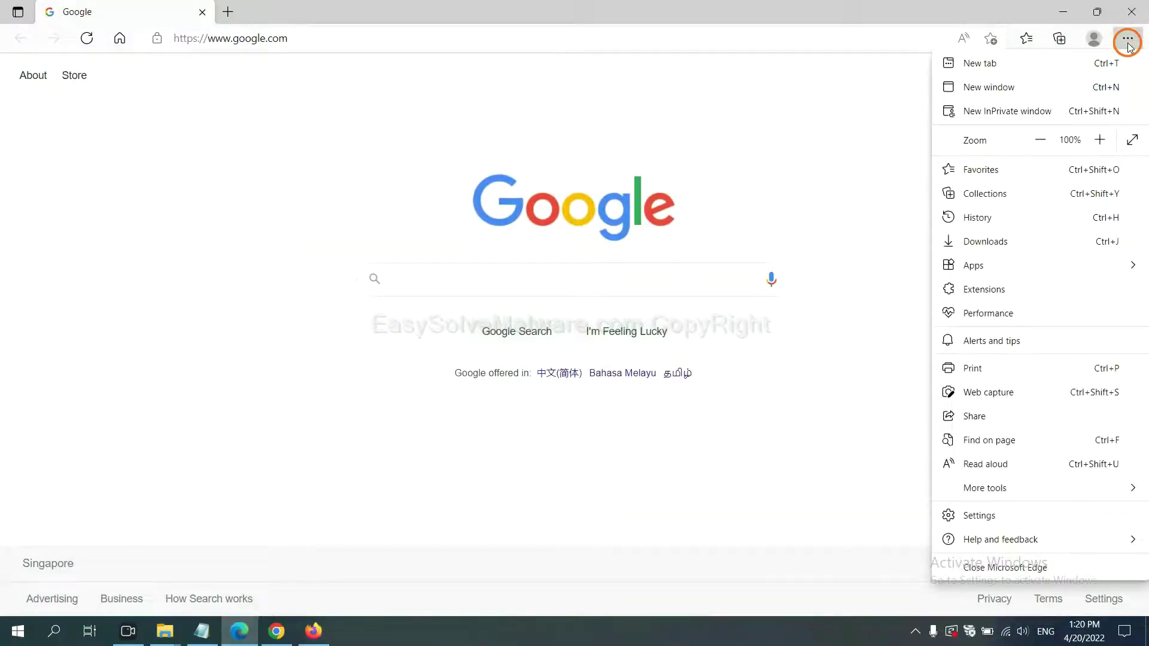
left_click(990, 515)
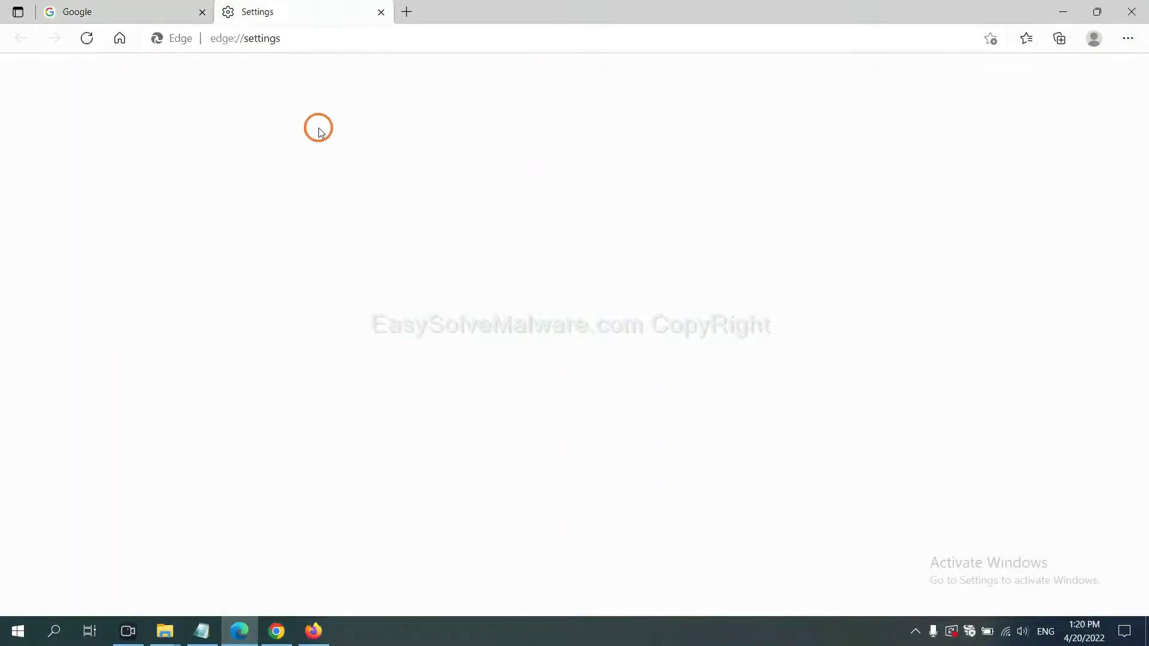
left_click(167, 125)
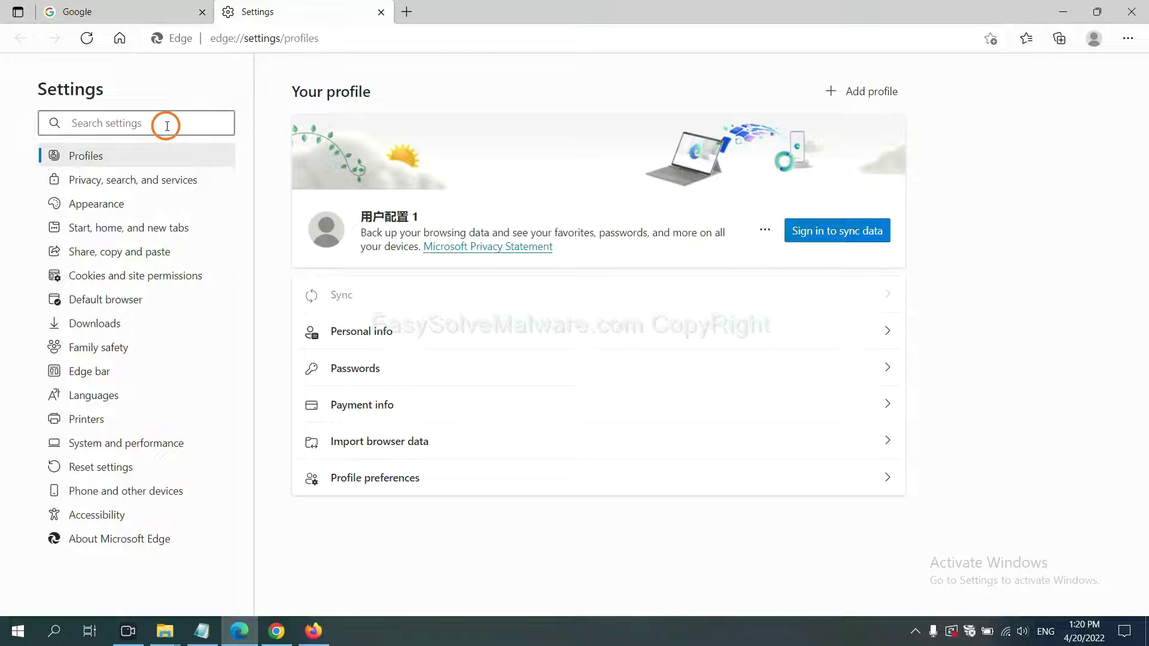
type("re")
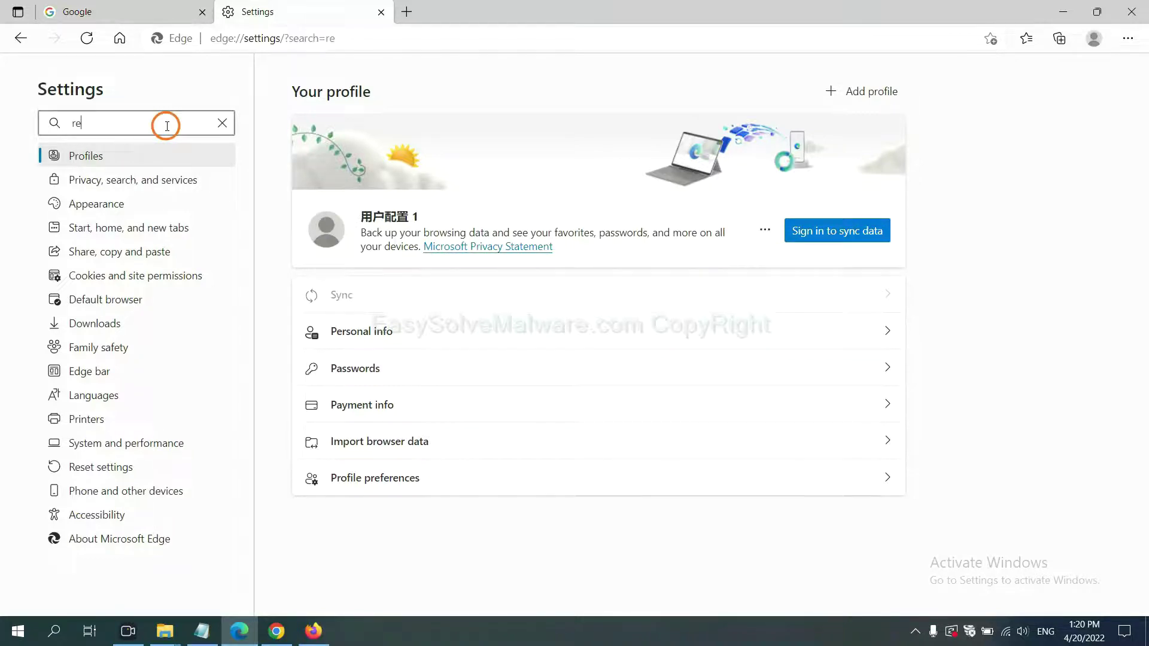
type("set")
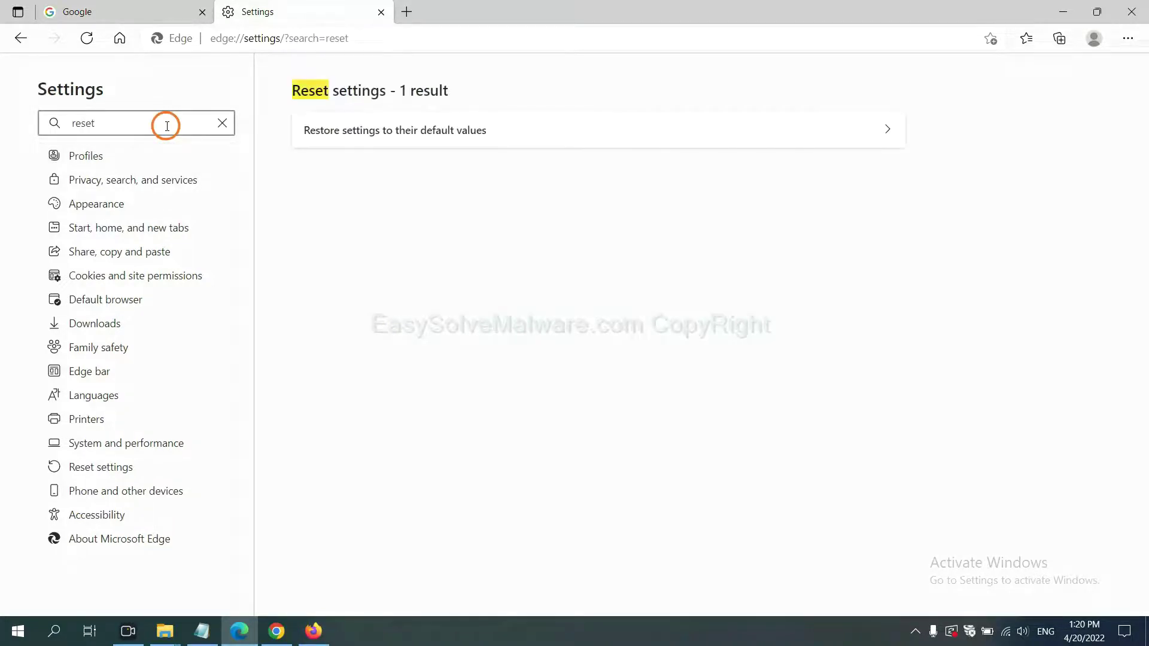
left_click(404, 129)
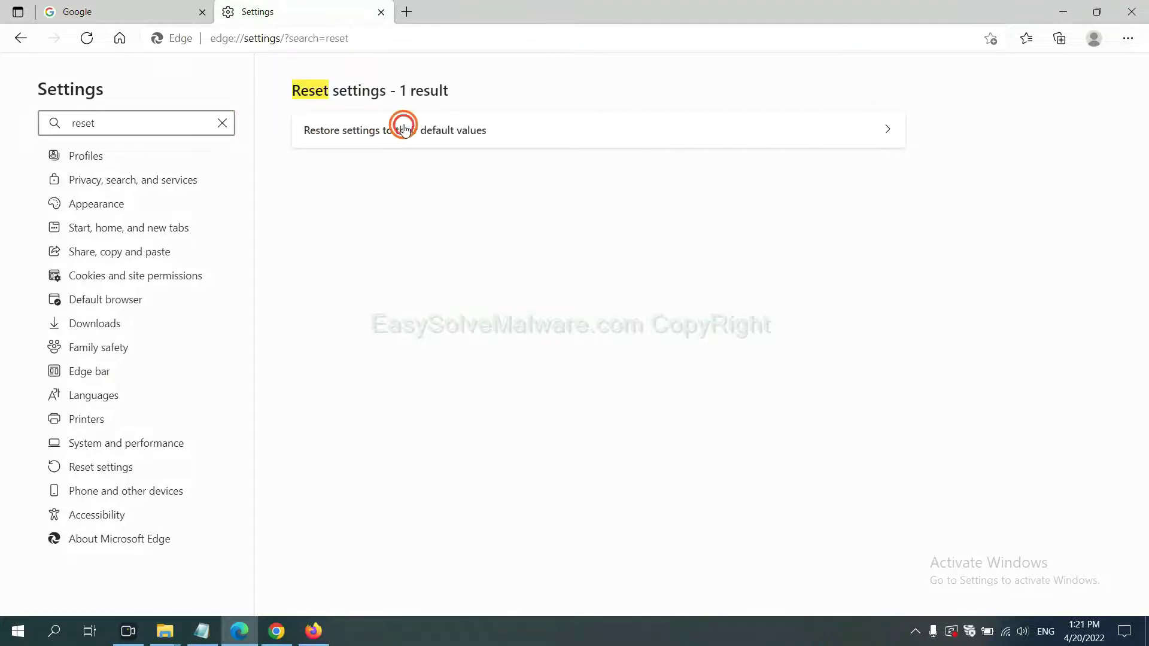
left_click(470, 399)
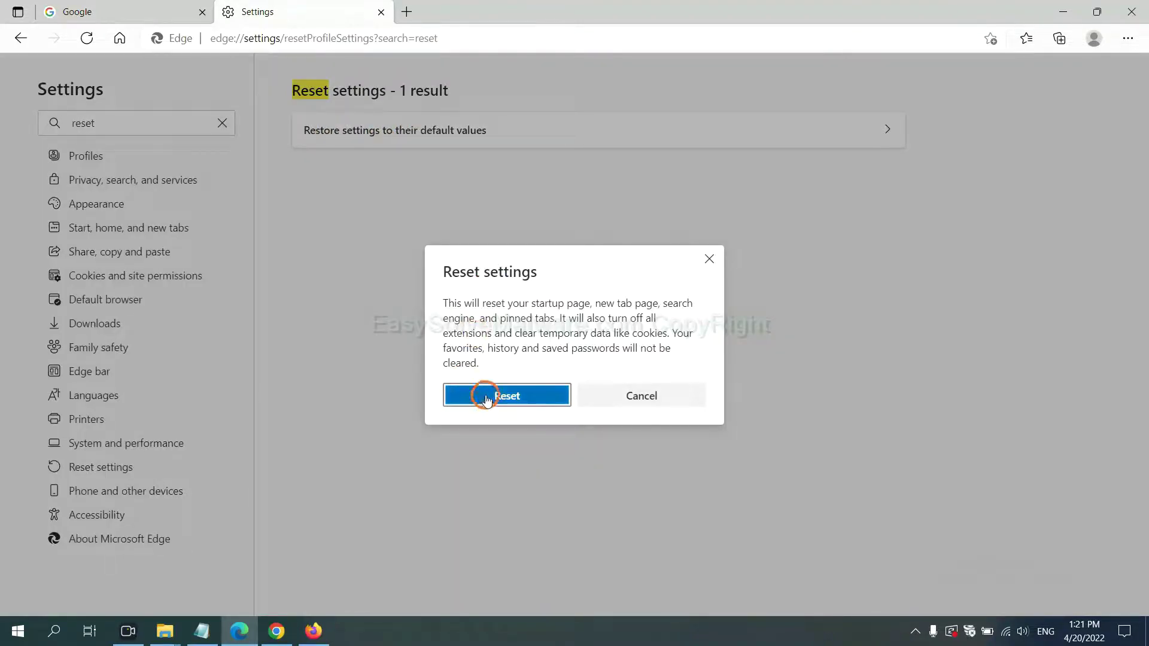